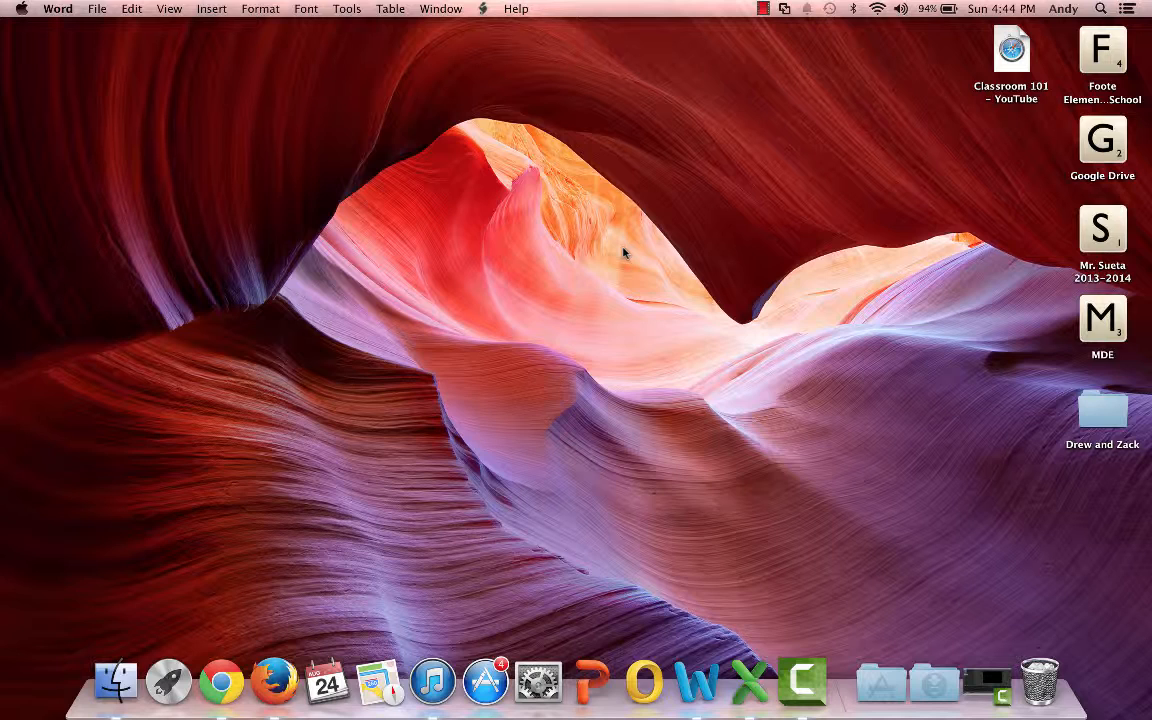
# Switch to Chrome, open classroom.google.com and get started with Classroom as a teacher
pyautogui.click(219, 684)
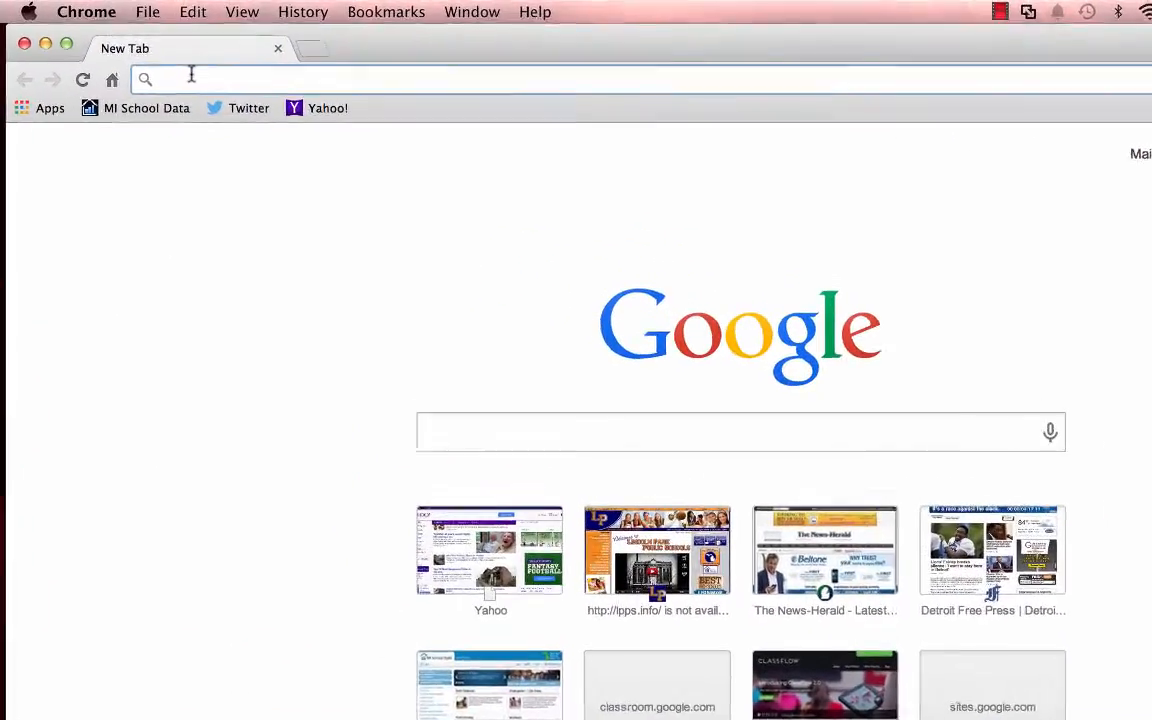
pyautogui.click(191, 79)
pyautogui.write('classroo')
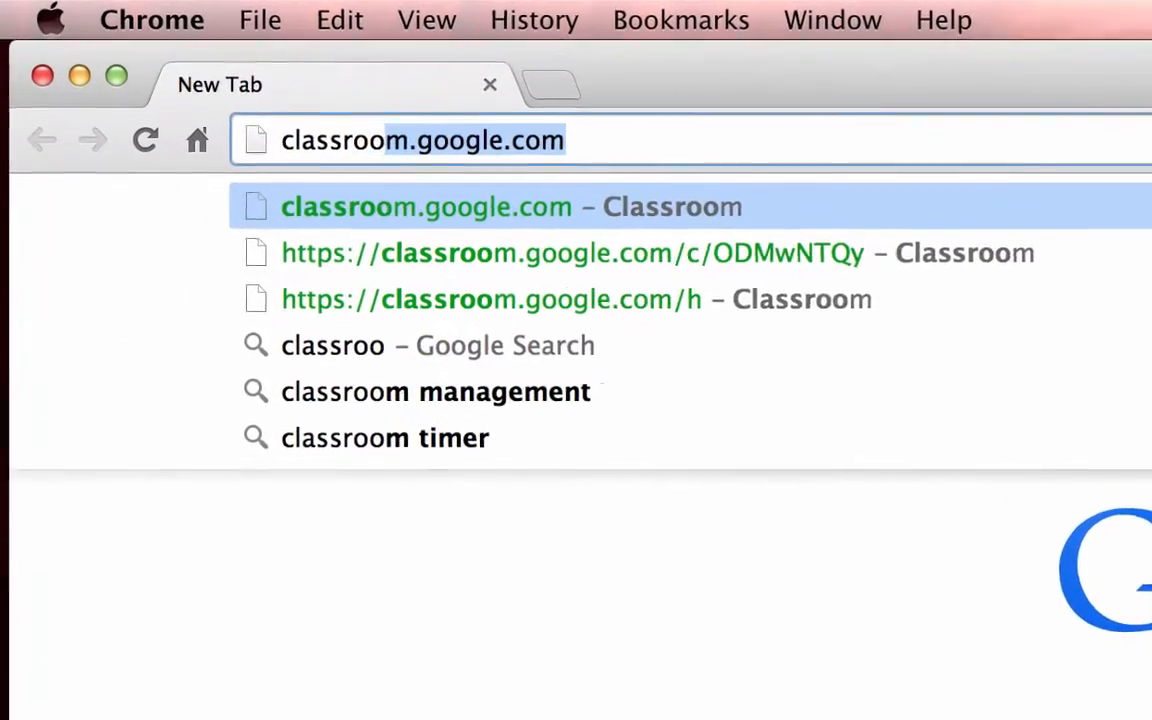
pyautogui.write('m.goo')
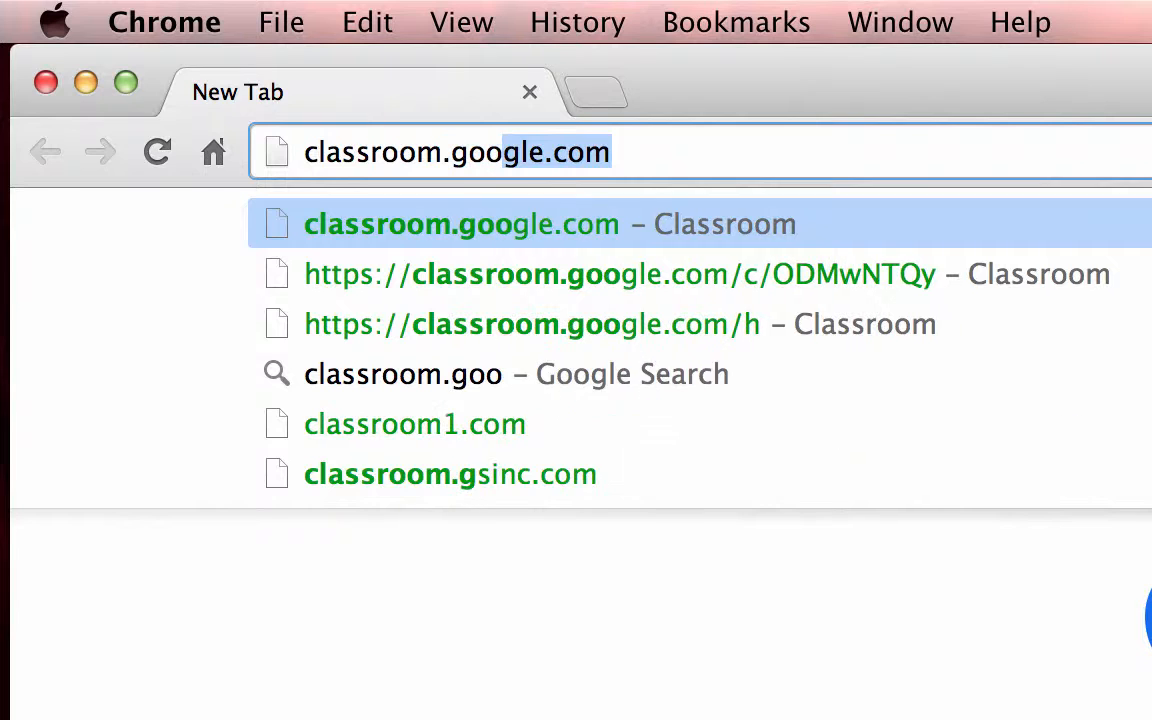
pyautogui.write('gle.com')
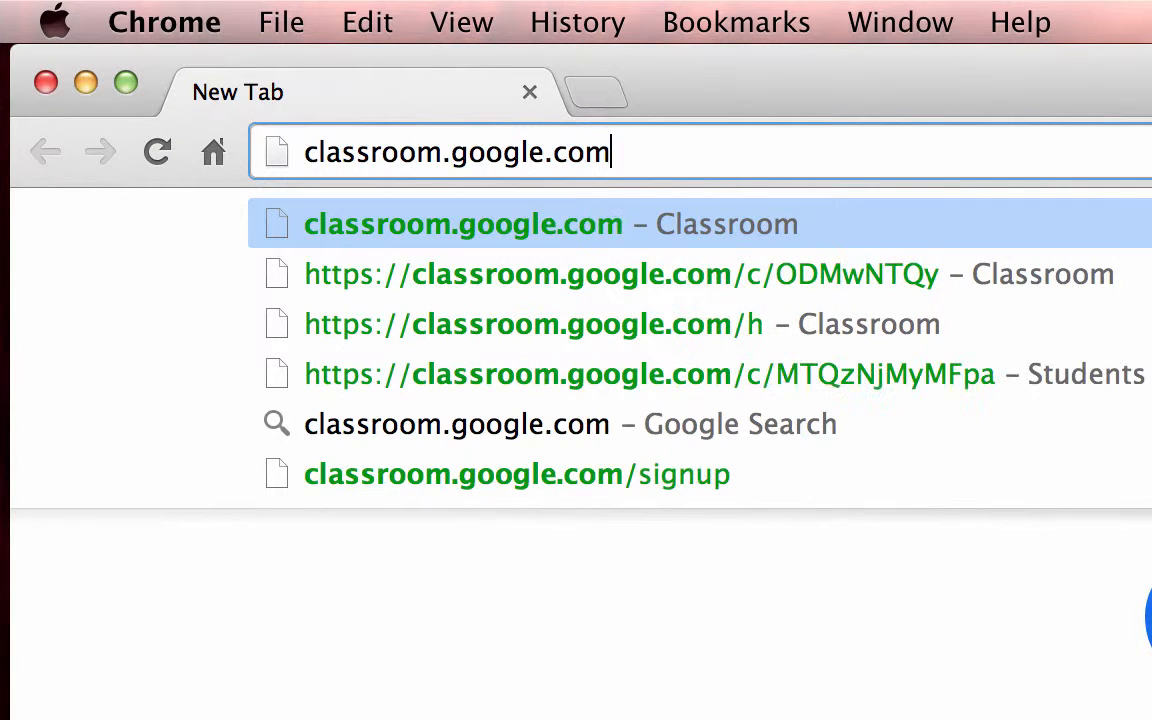
pyautogui.press('Return')
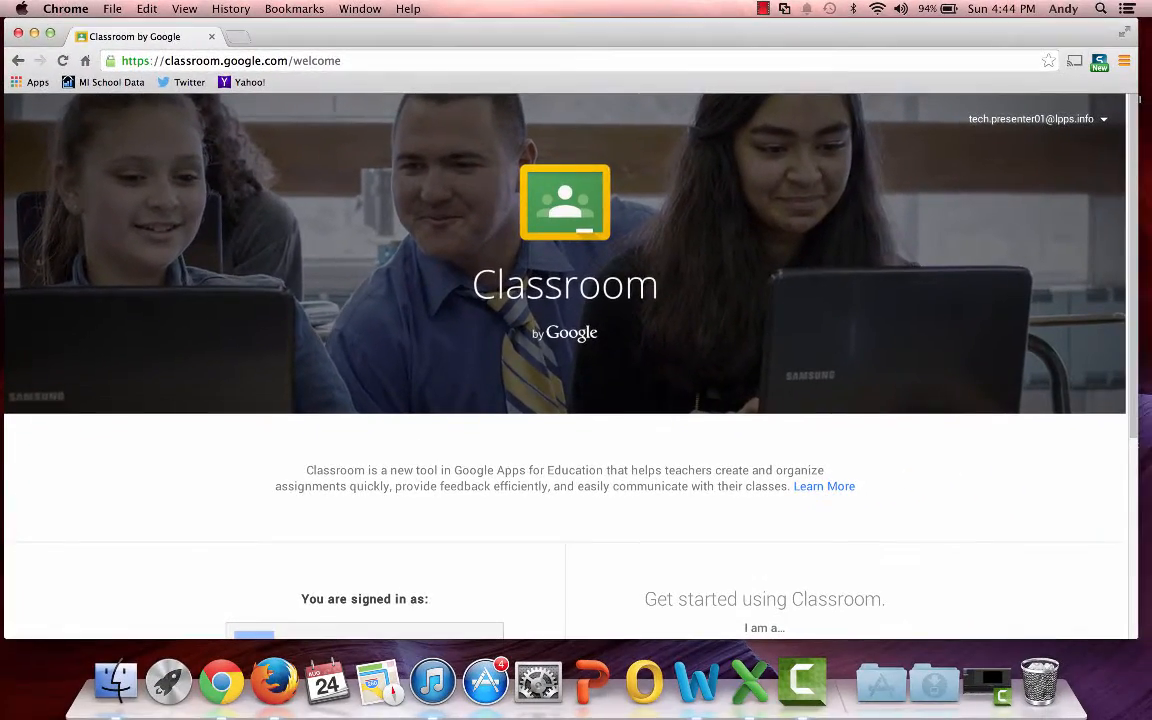
pyautogui.scroll(-3, 155, 267)
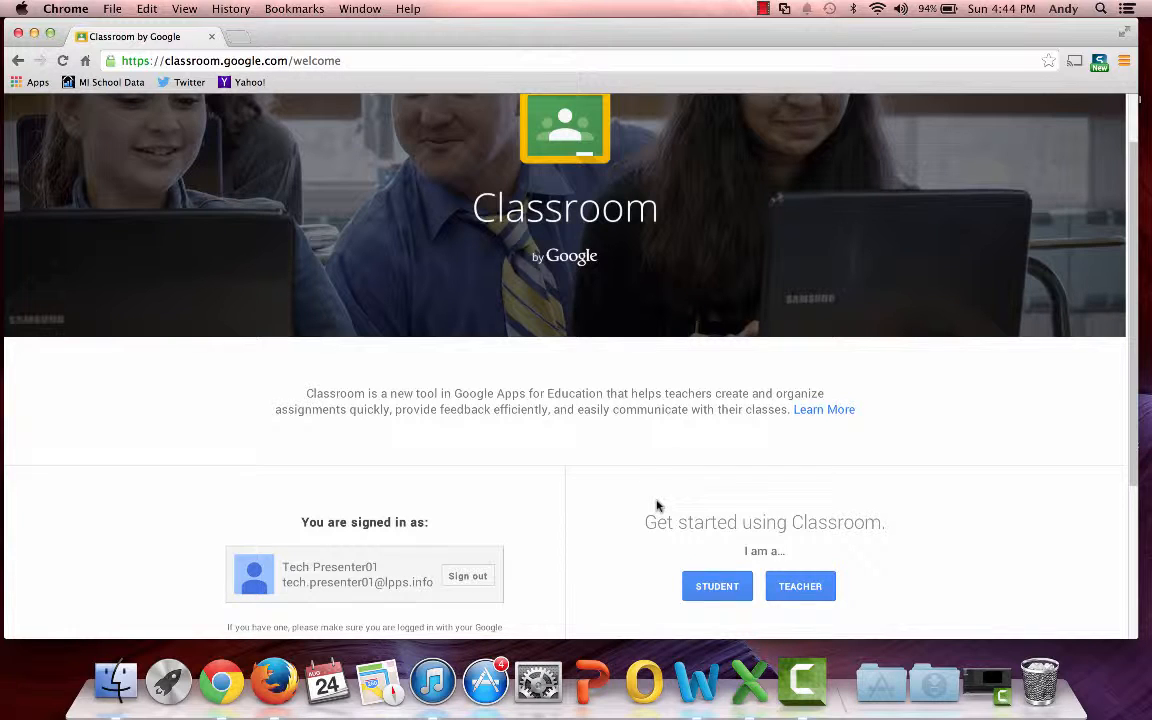
pyautogui.click(811, 591)
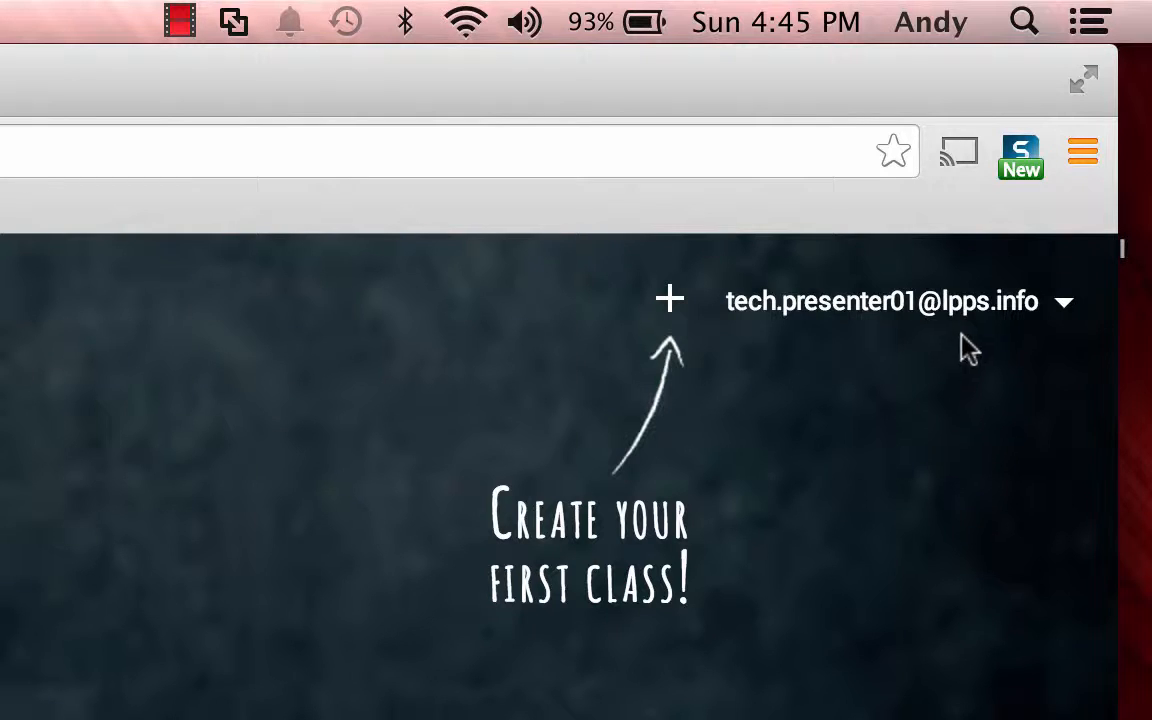
# Create a class named "Tech Teachers" with the section "2014 - 2015"
pyautogui.click(672, 305)
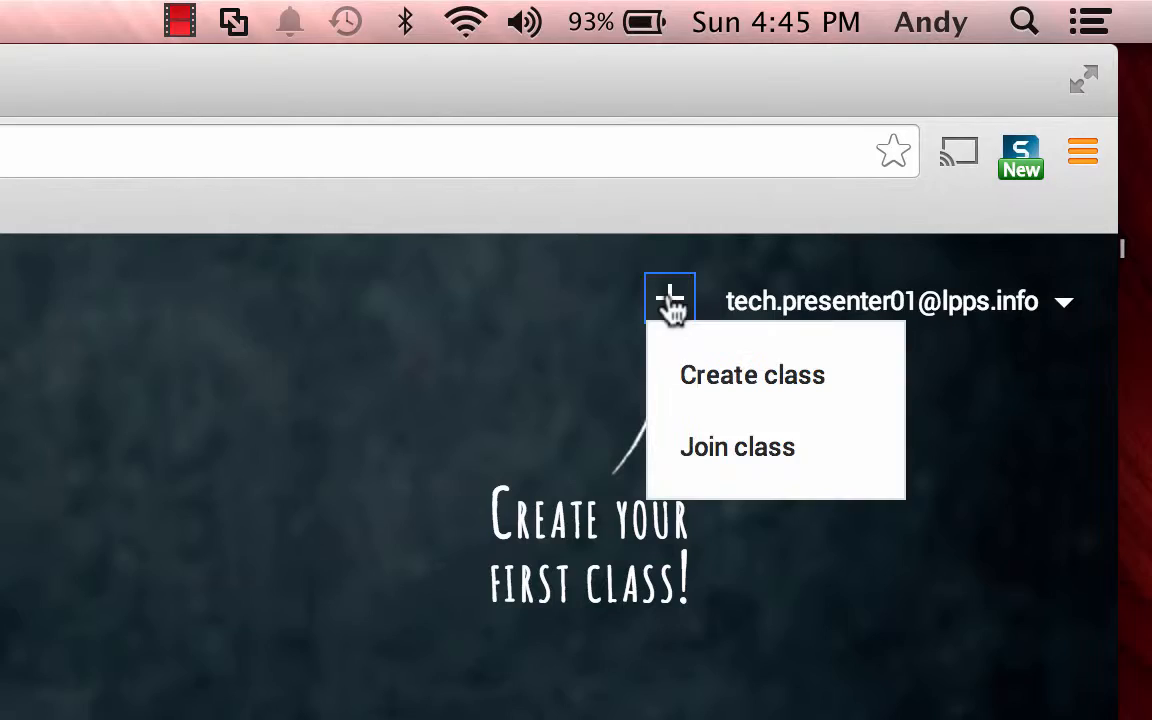
pyautogui.click(723, 352)
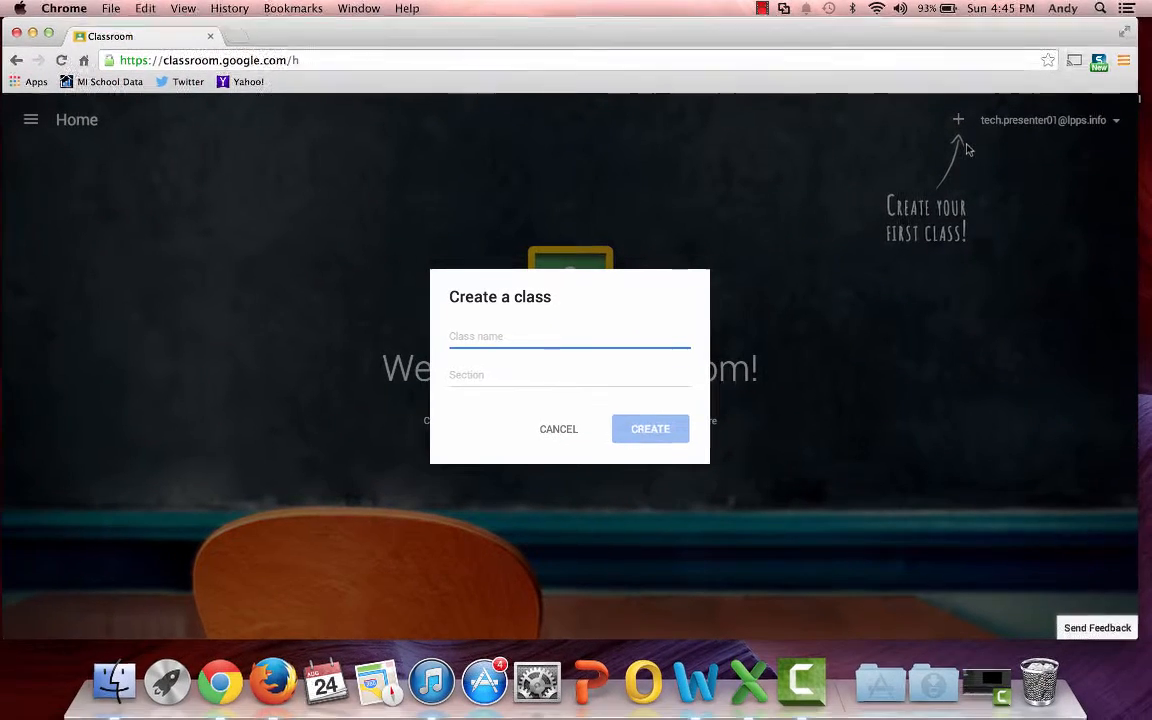
pyautogui.write('Tech Teachers')
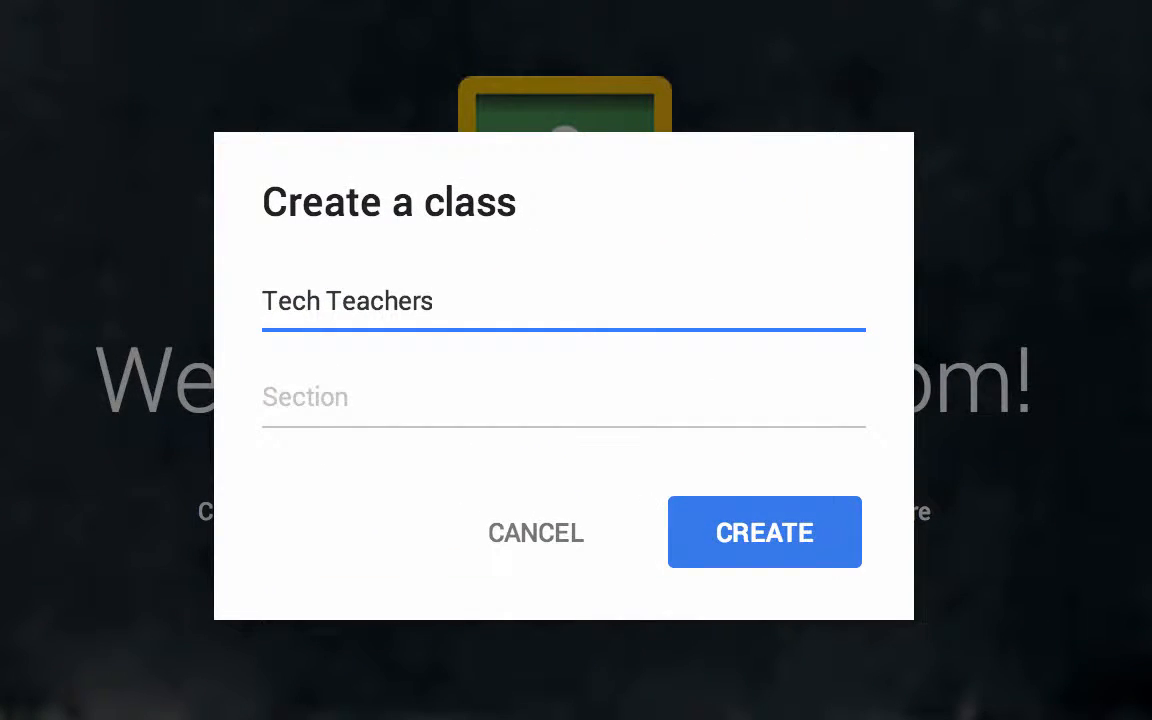
pyautogui.click(327, 412)
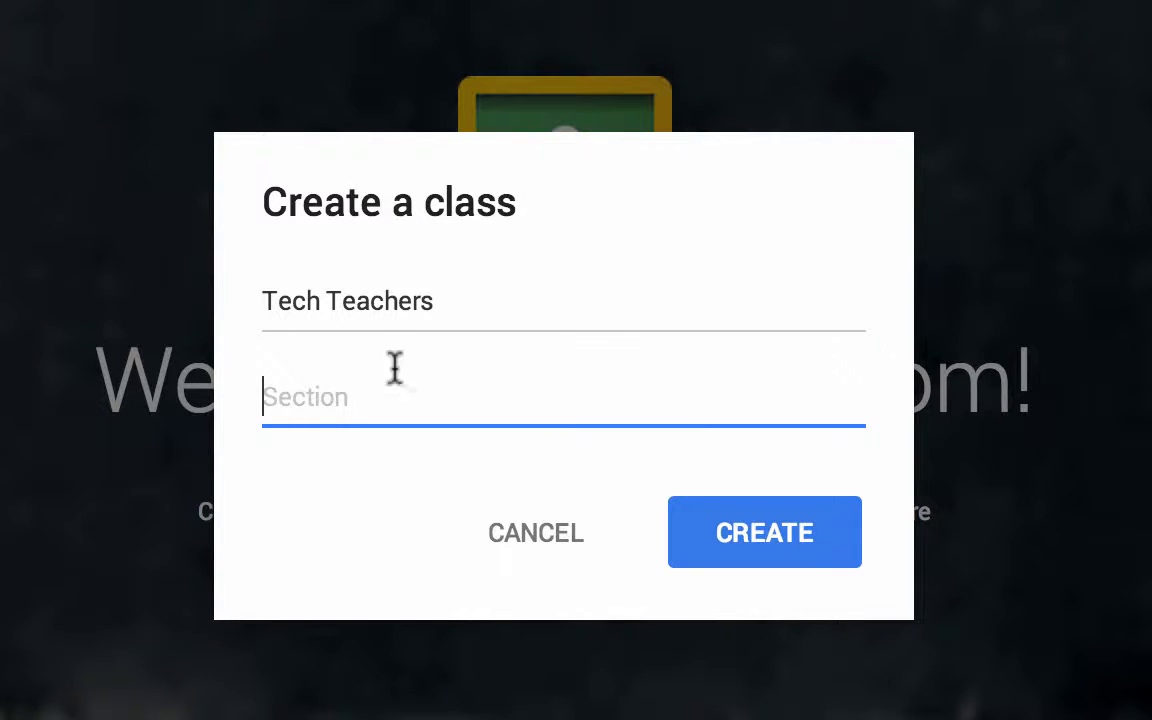
pyautogui.write('2014')
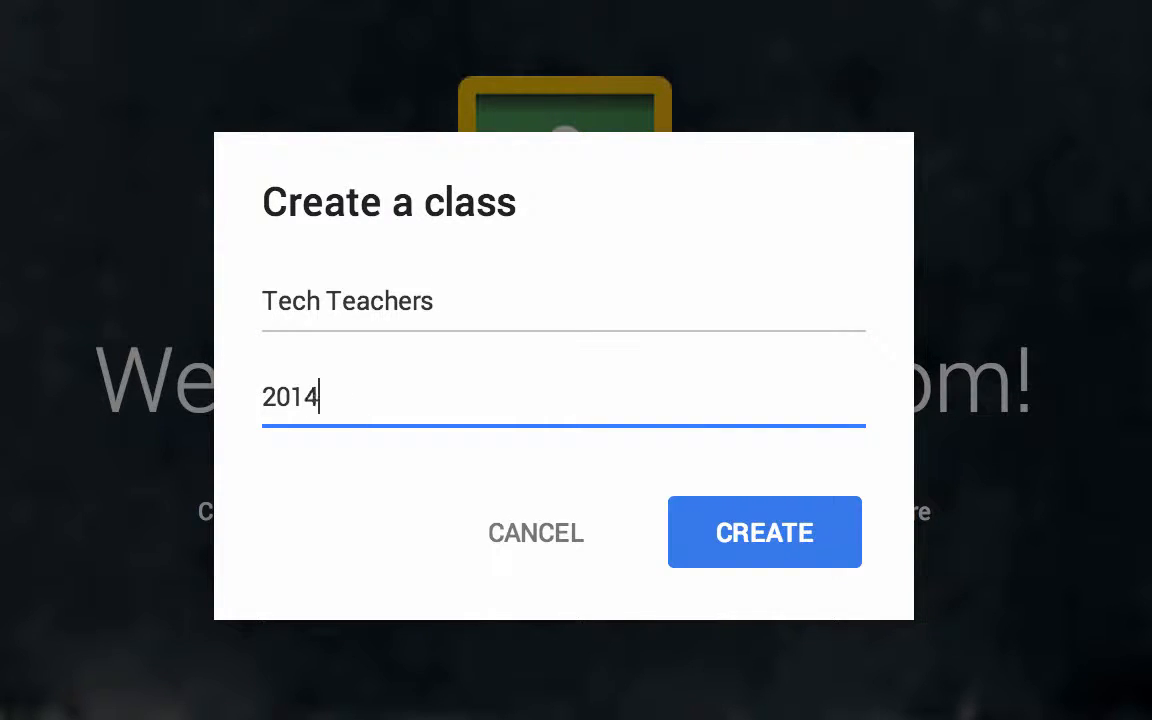
pyautogui.write(' - 2015')
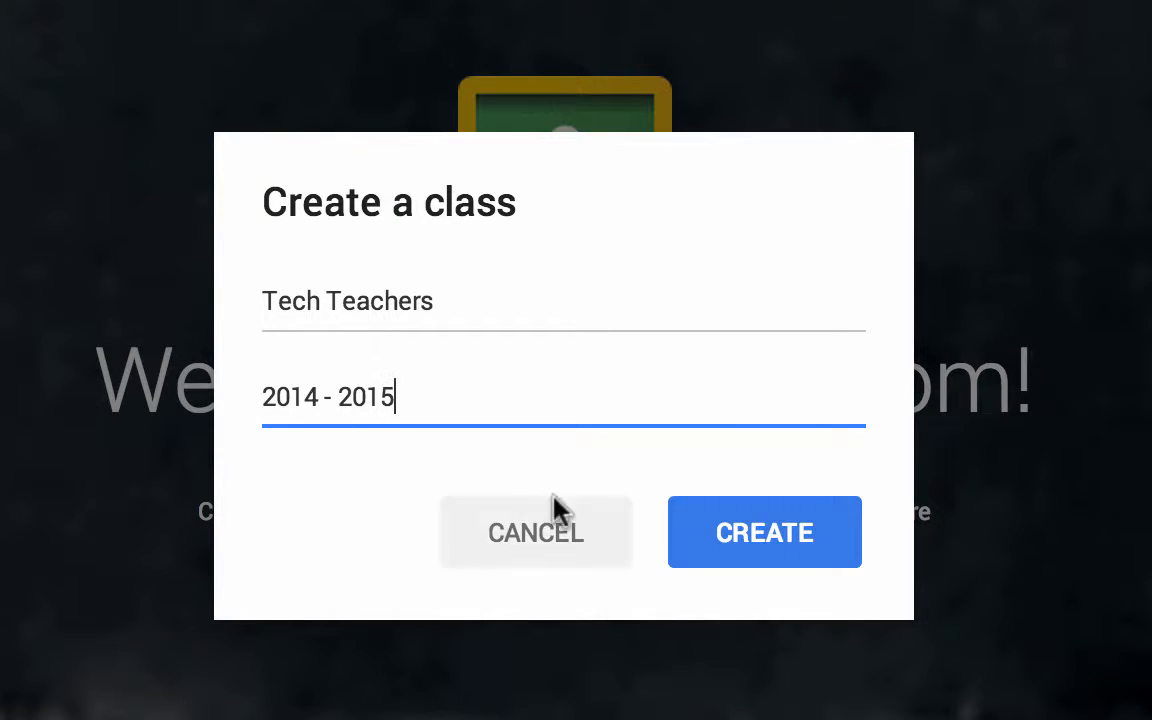
pyautogui.click(779, 537)
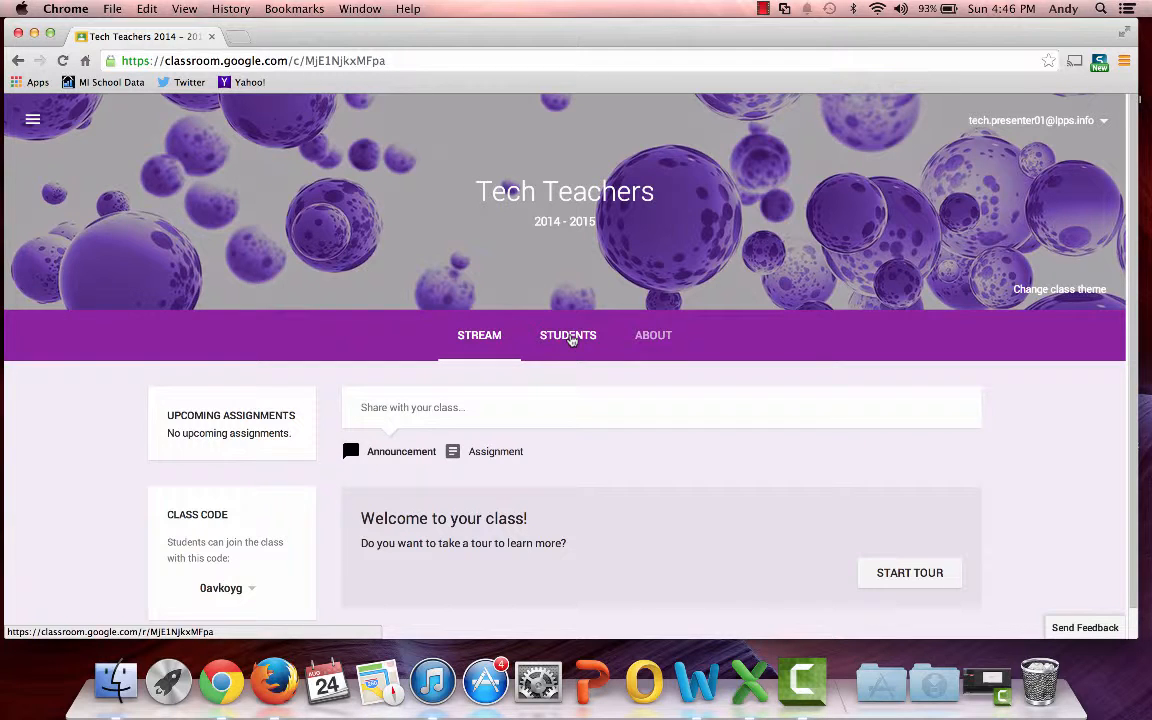
# Start inviting students to the class and list the people from the Directory instead of My contacts
pyautogui.click(568, 337)
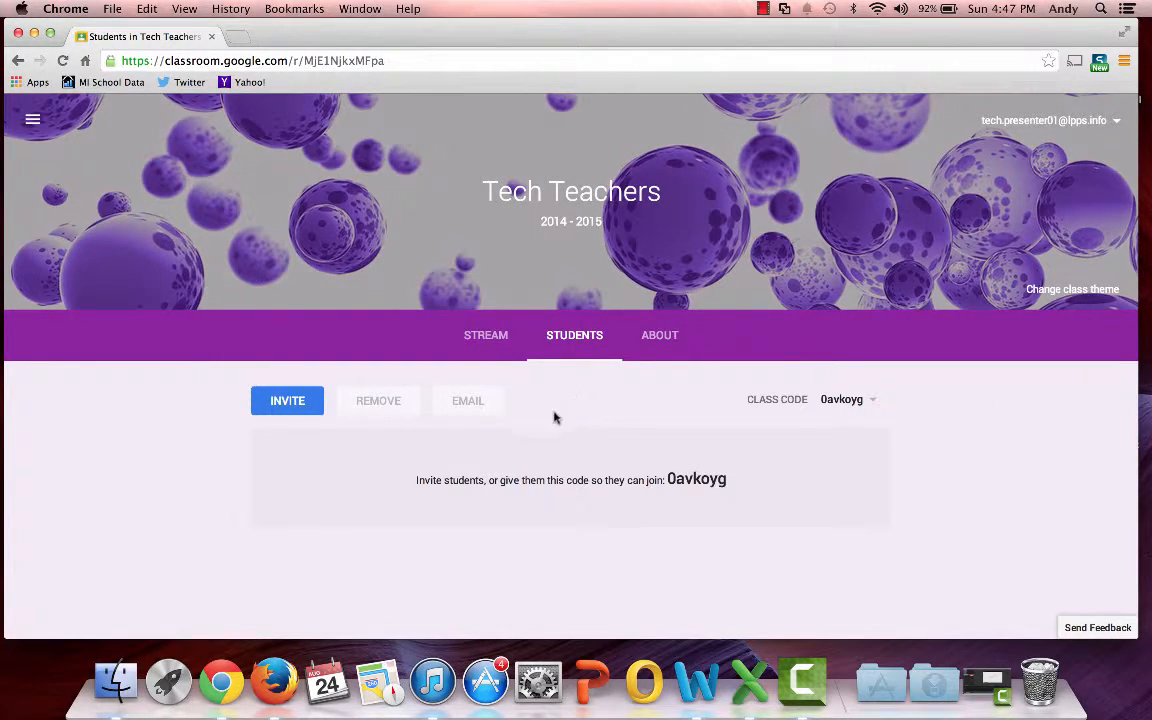
pyautogui.click(289, 404)
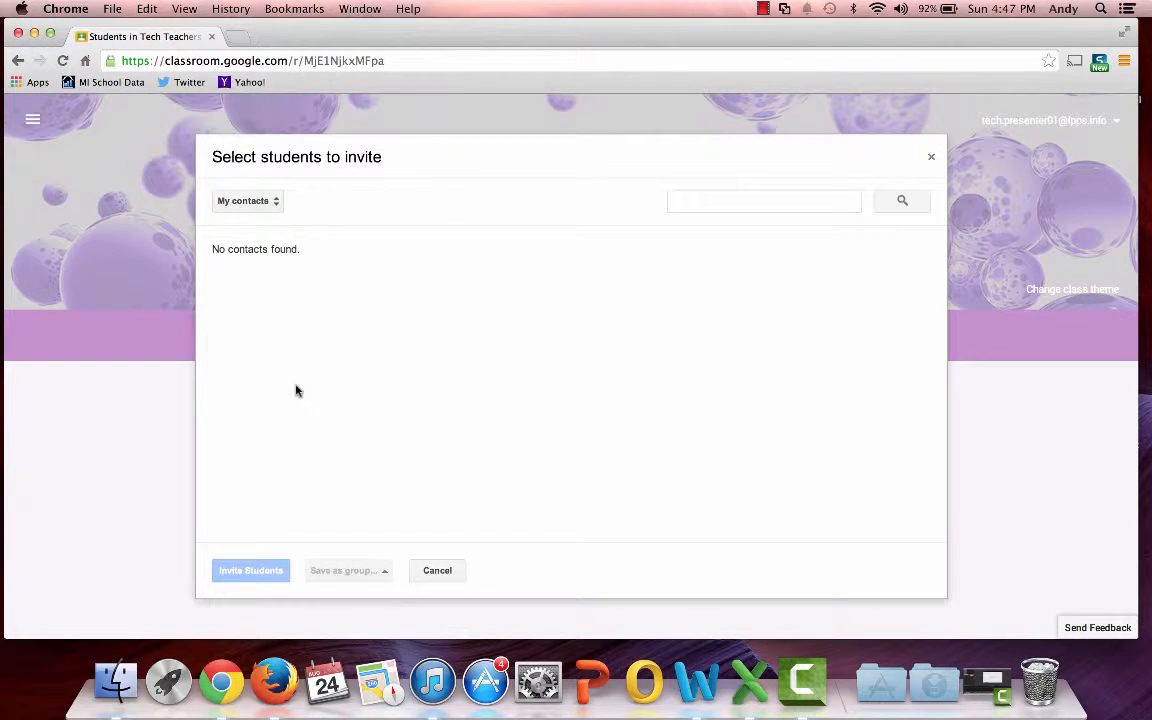
pyautogui.click(276, 203)
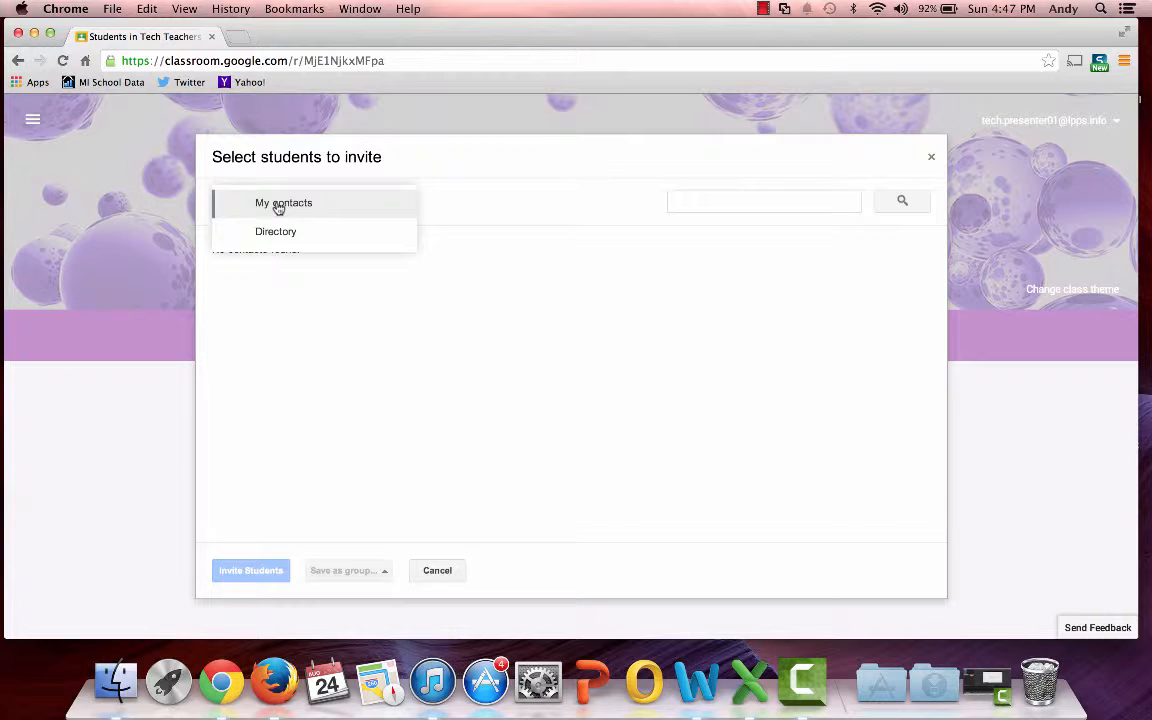
pyautogui.click(274, 234)
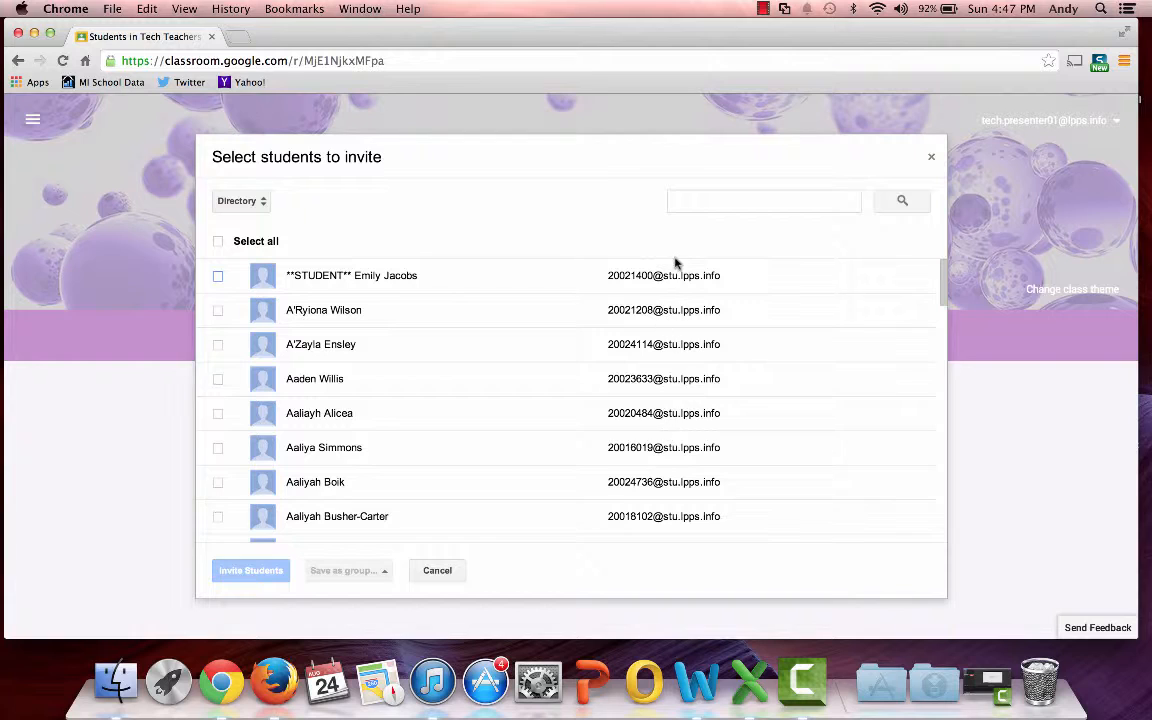
# Search the directory by the first invitee's first name and select the eleventh match, a staff account
pyautogui.click(691, 201)
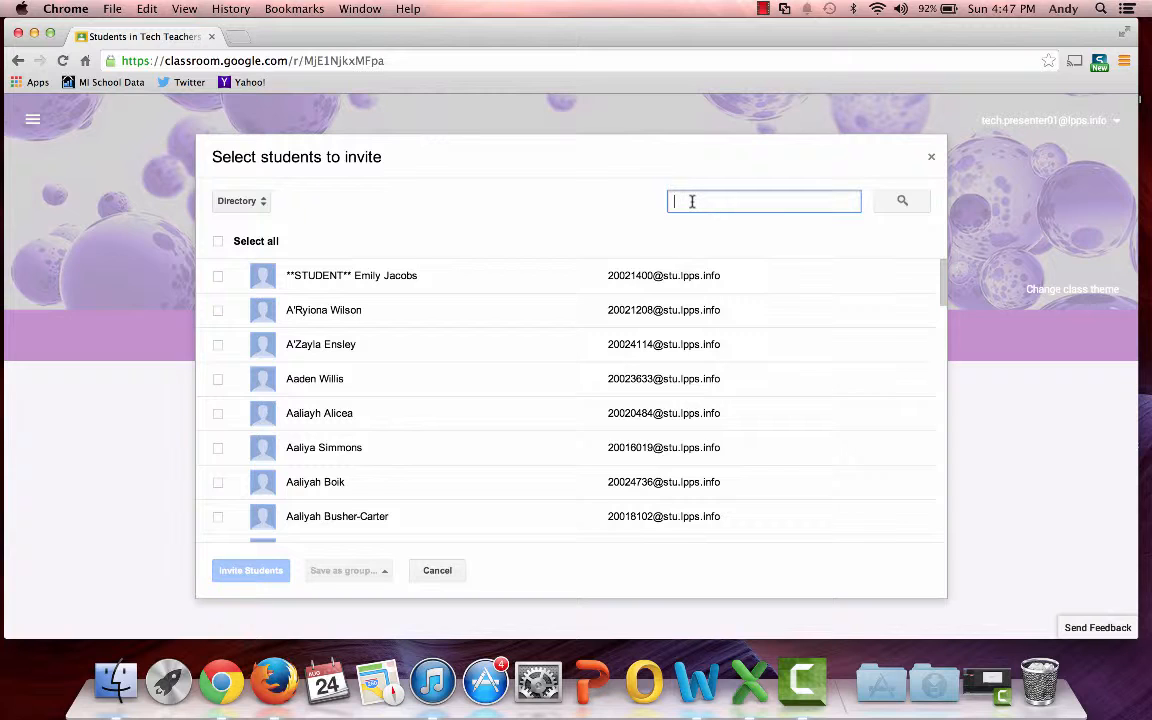
pyautogui.write('greg')
pyautogui.press('Return')
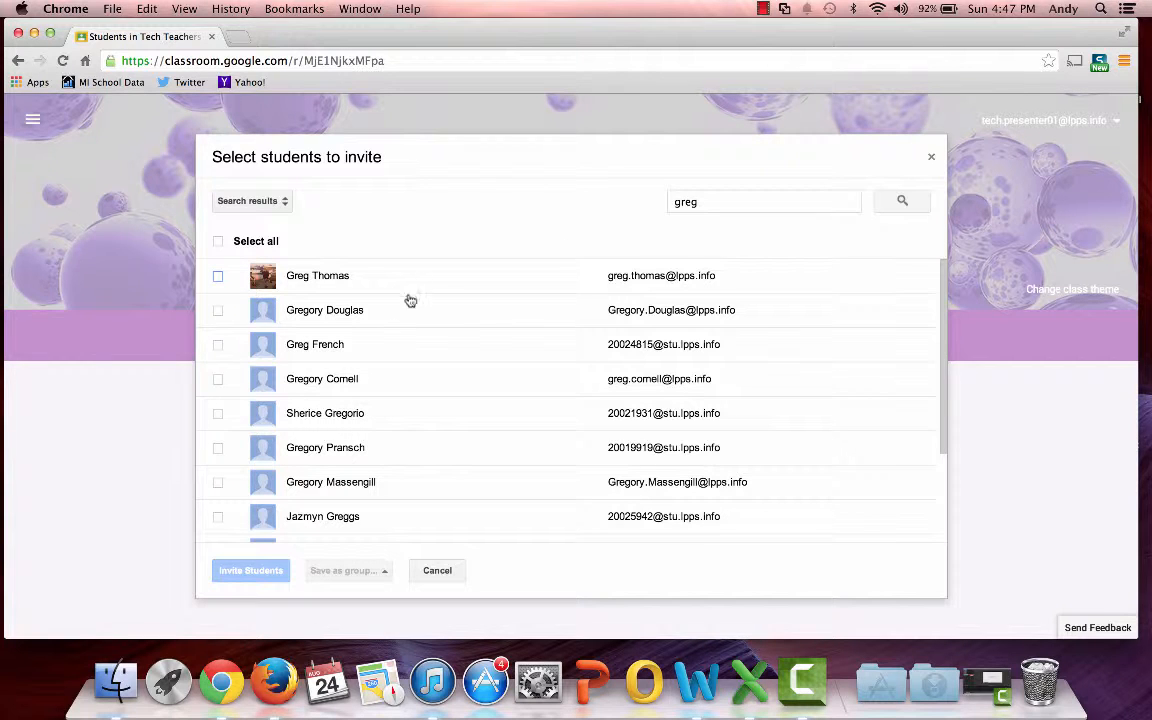
pyautogui.scroll(-3, 349, 377)
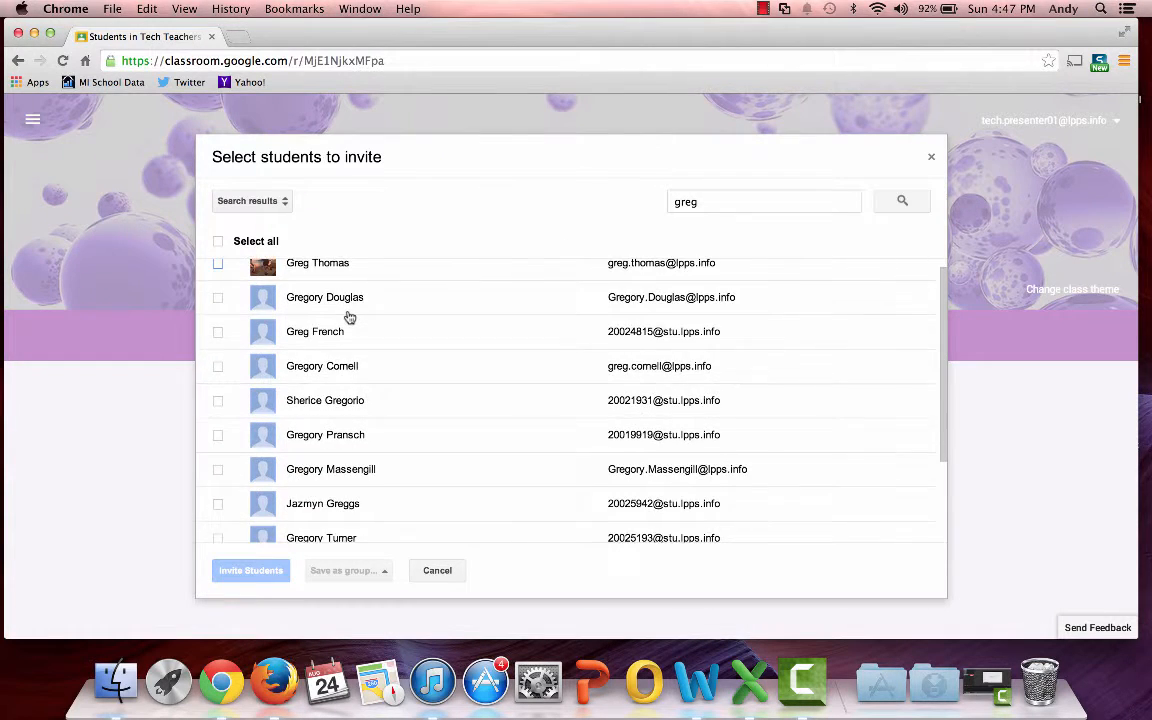
pyautogui.scroll(-1, 332, 399)
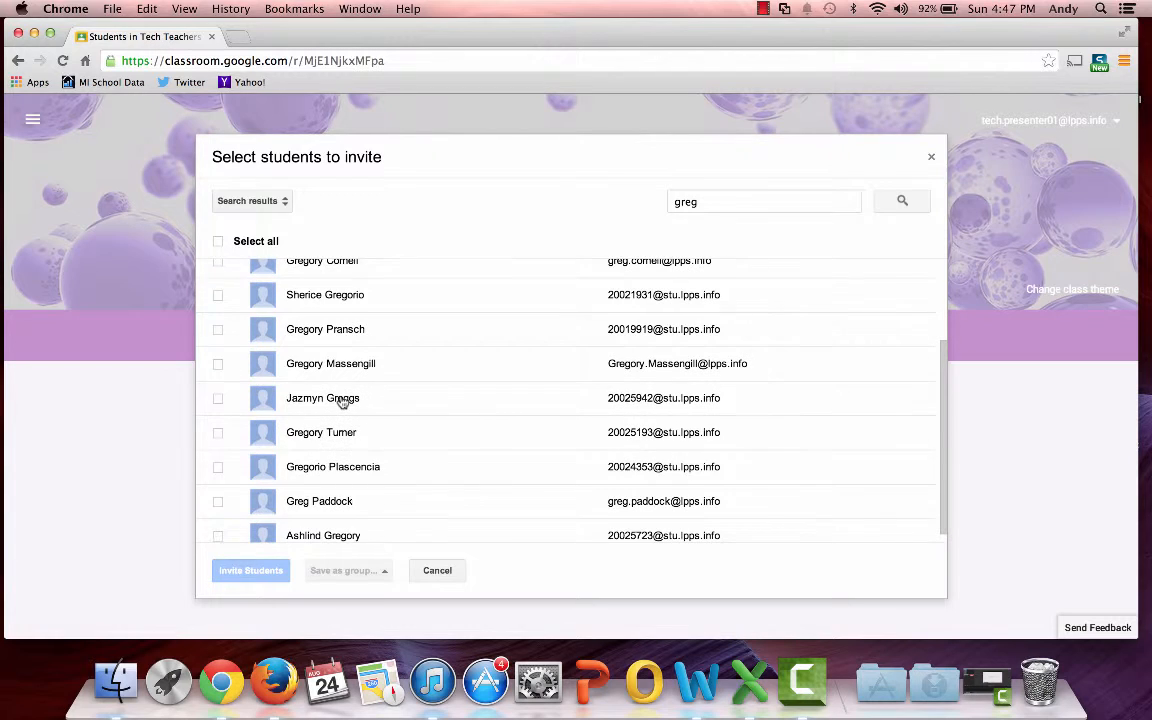
pyautogui.click(218, 503)
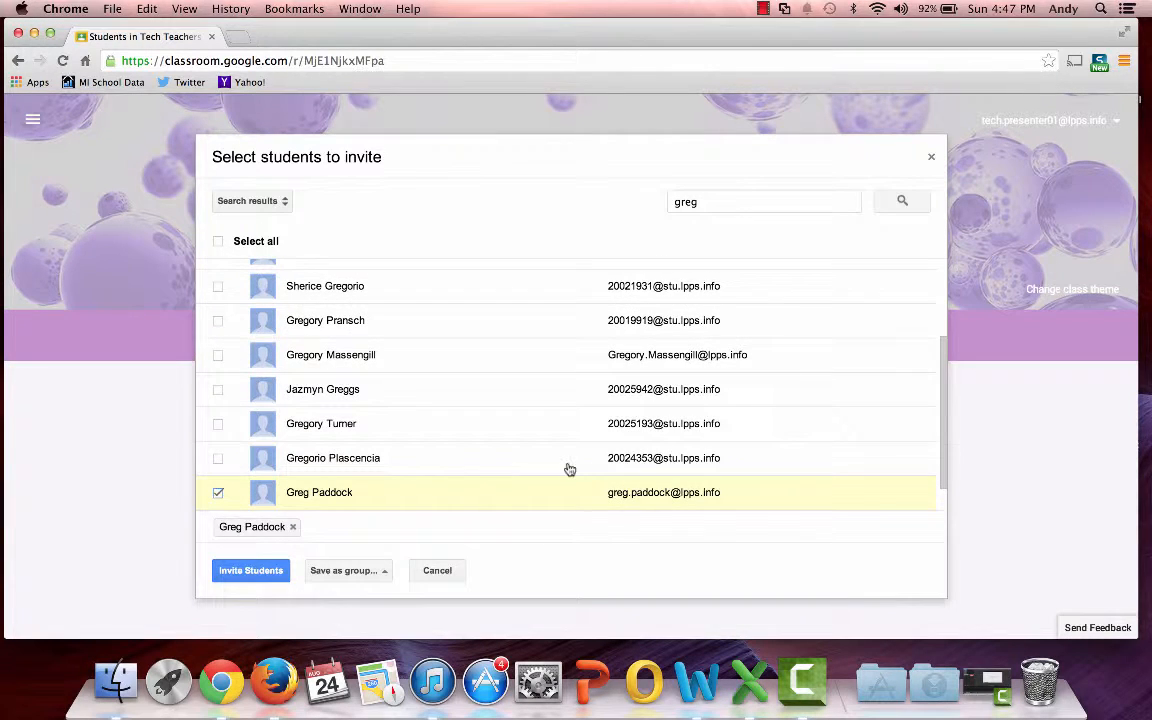
# Replace the search with the second invitee's first name and add the sixth match to the selection
pyautogui.doubleClick(710, 201)
pyautogui.write('g')
pyautogui.press('BackSpace')
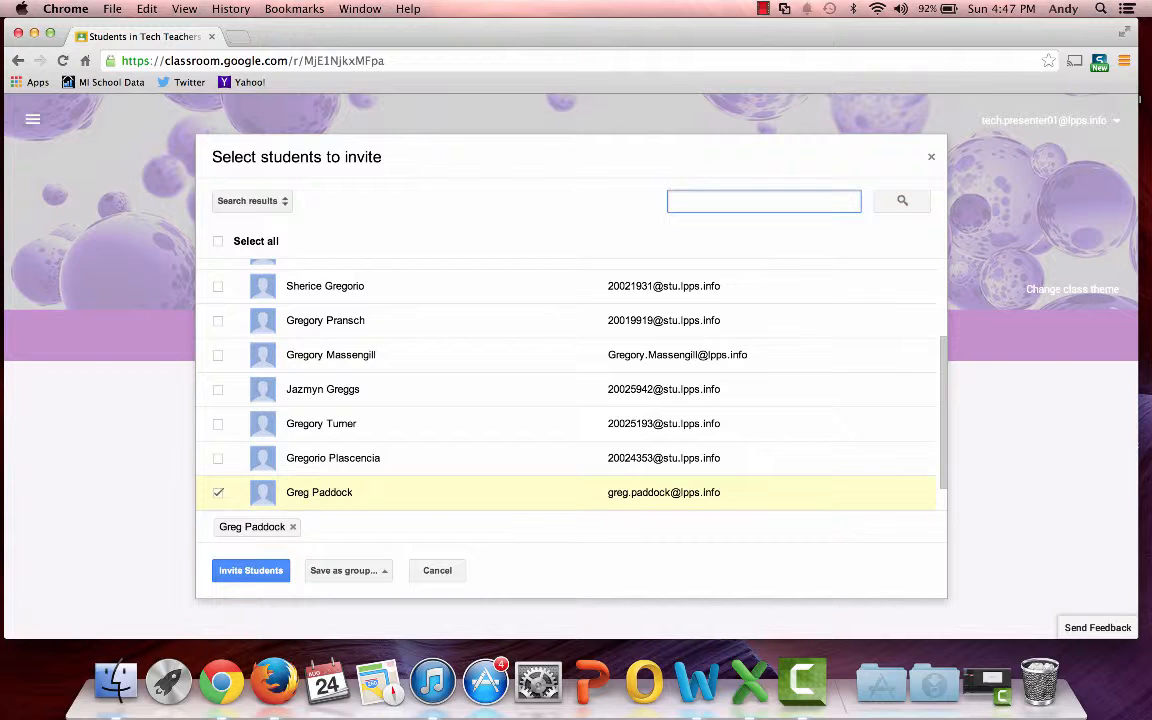
pyautogui.write('susan')
pyautogui.press('Return')
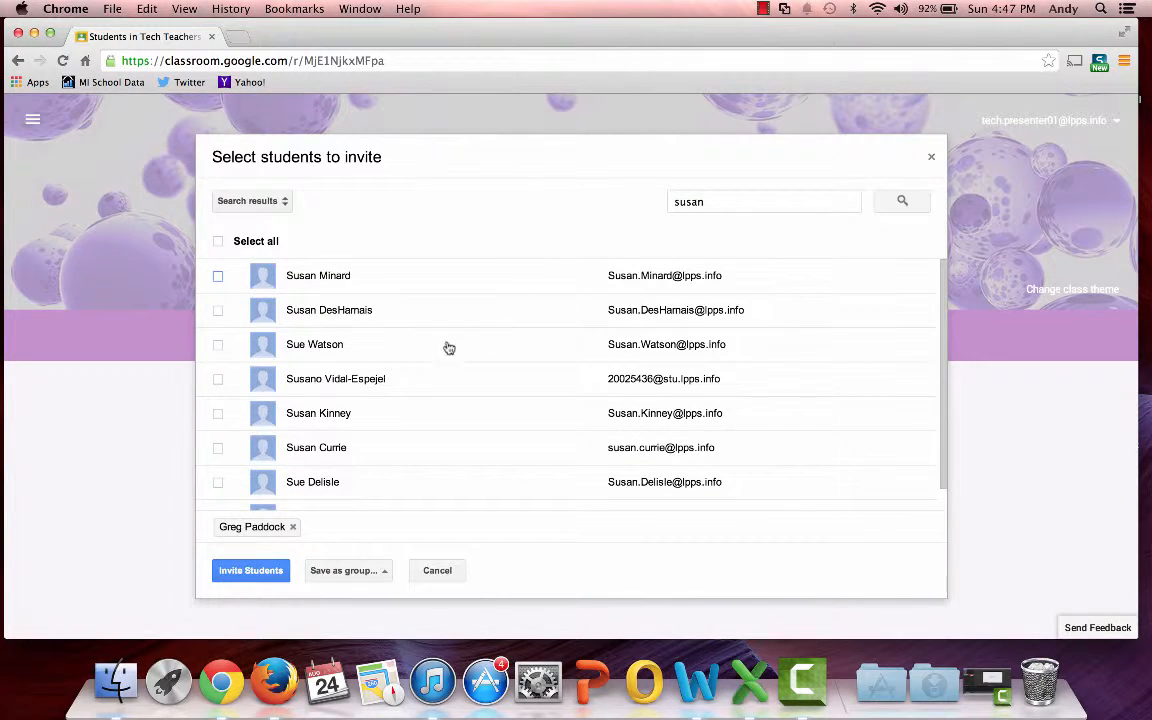
pyautogui.click(218, 450)
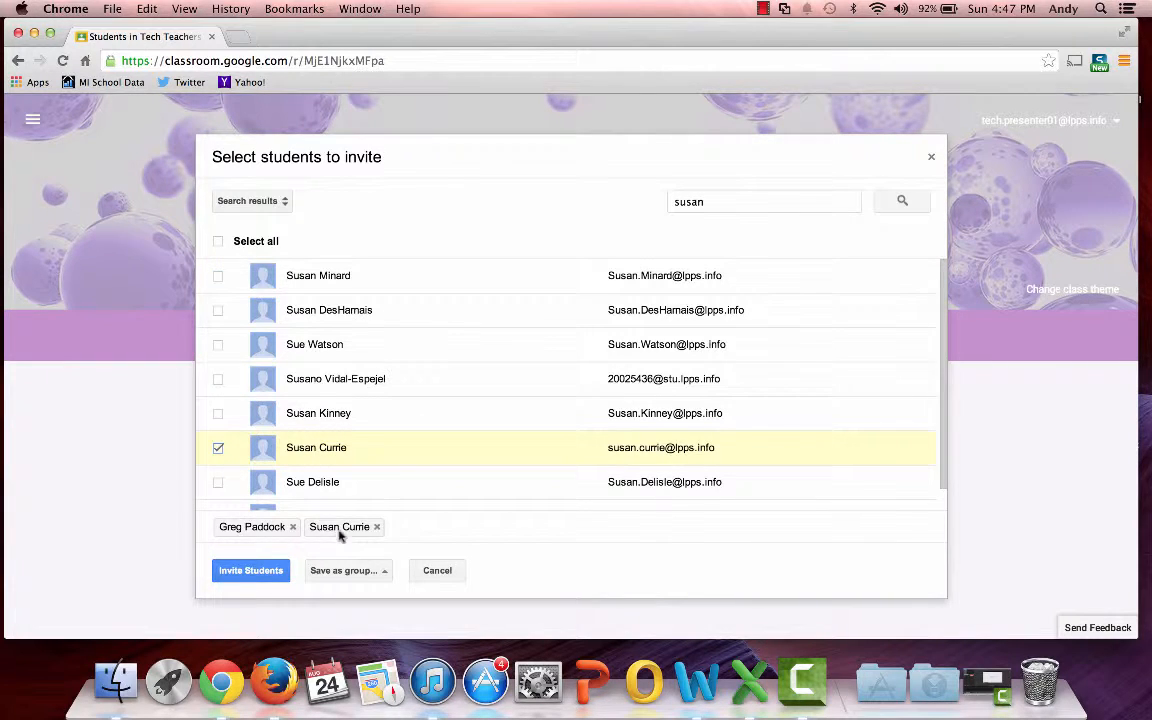
# Search for the third invitee by first name, add the third match, and send the invitations to all three selected people
pyautogui.click(717, 204)
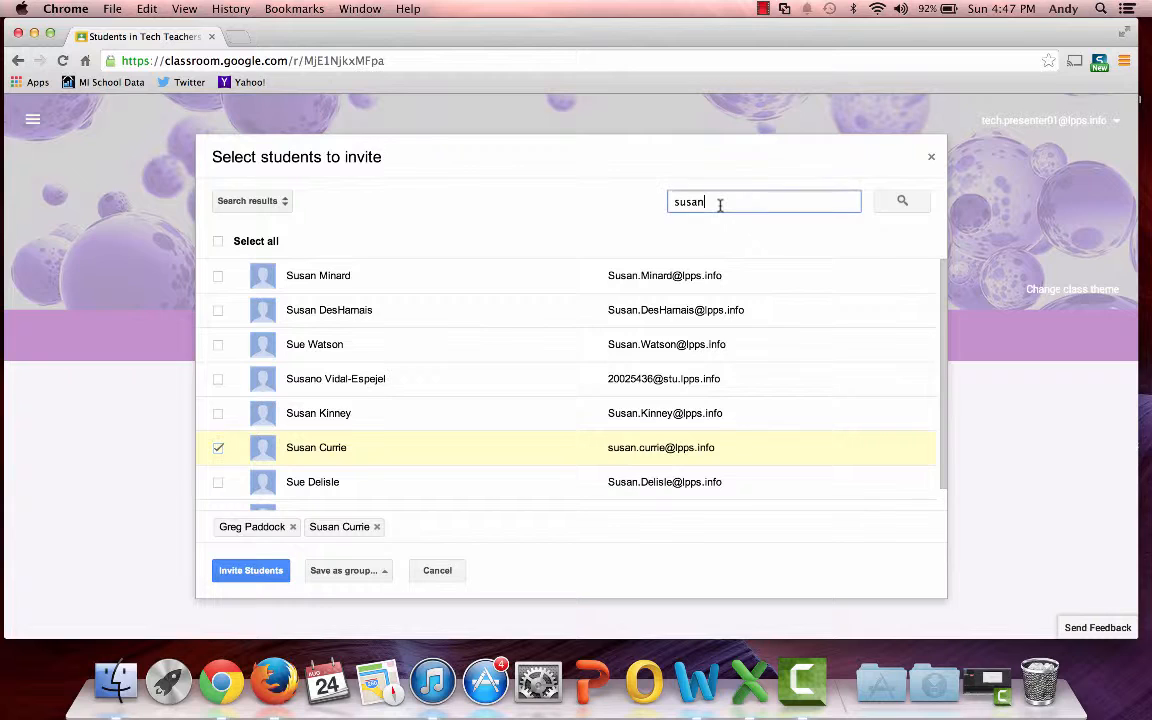
pyautogui.press('BackSpace')
pyautogui.press('BackSpace')
pyautogui.press('BackSpace')
pyautogui.press('BackSpace')
pyautogui.write('c')
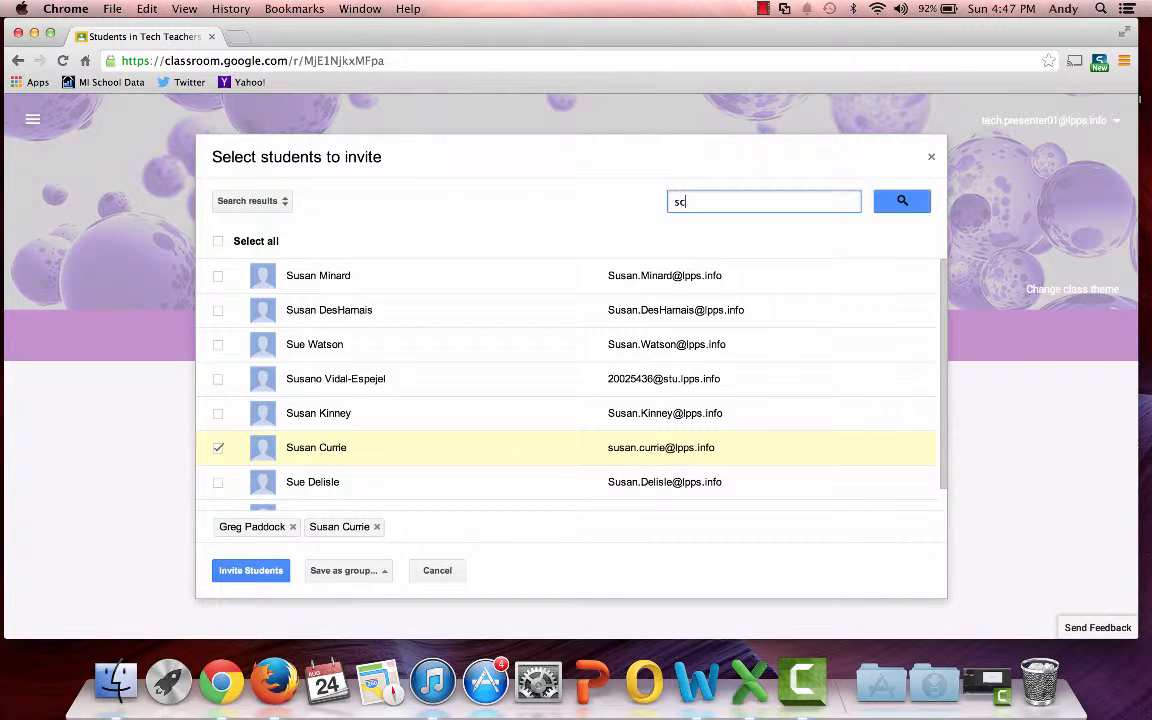
pyautogui.write('ott')
pyautogui.press('Return')
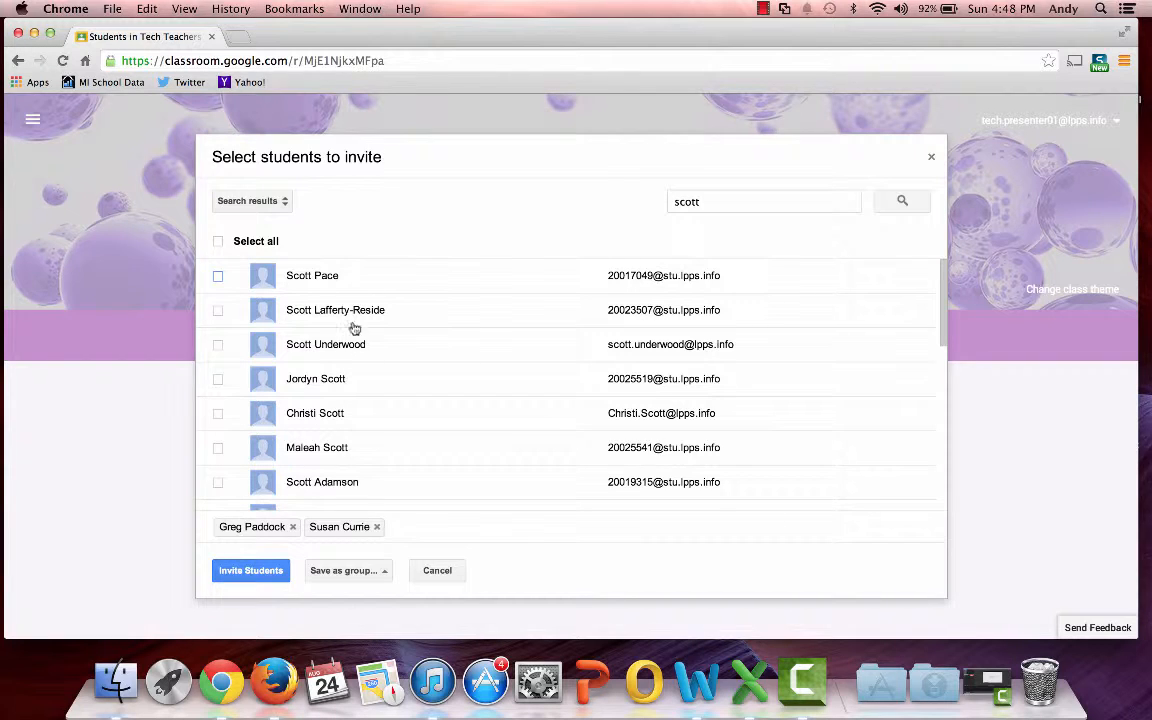
pyautogui.click(218, 344)
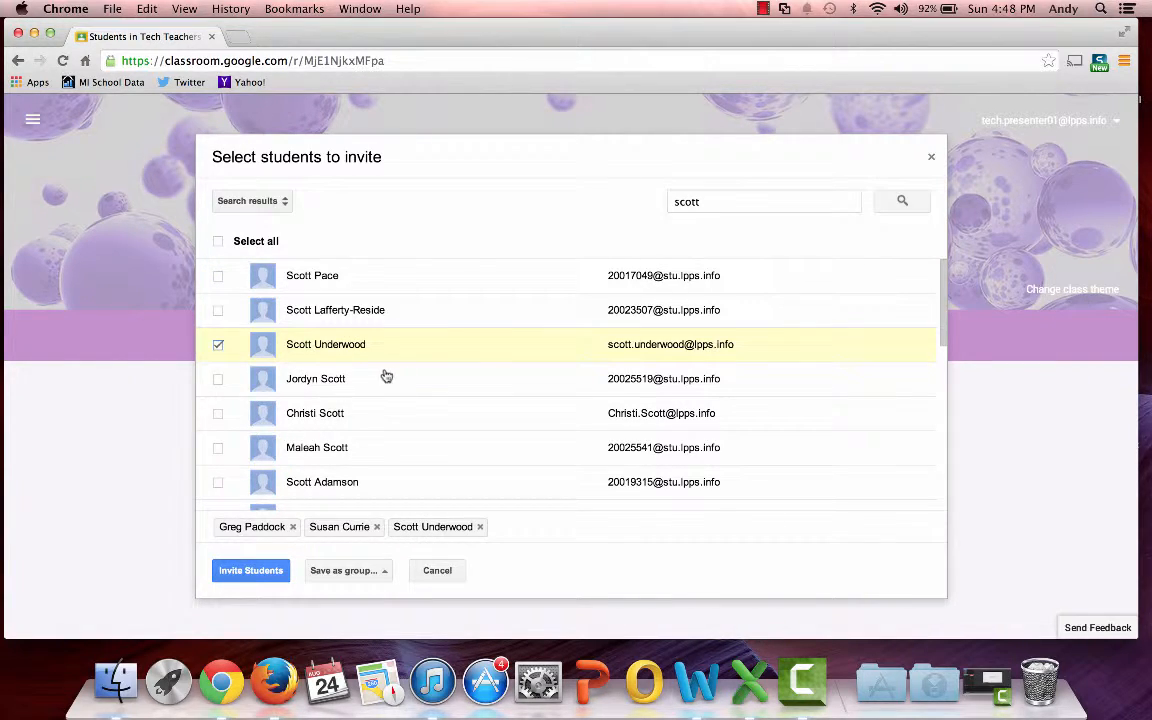
pyautogui.click(252, 571)
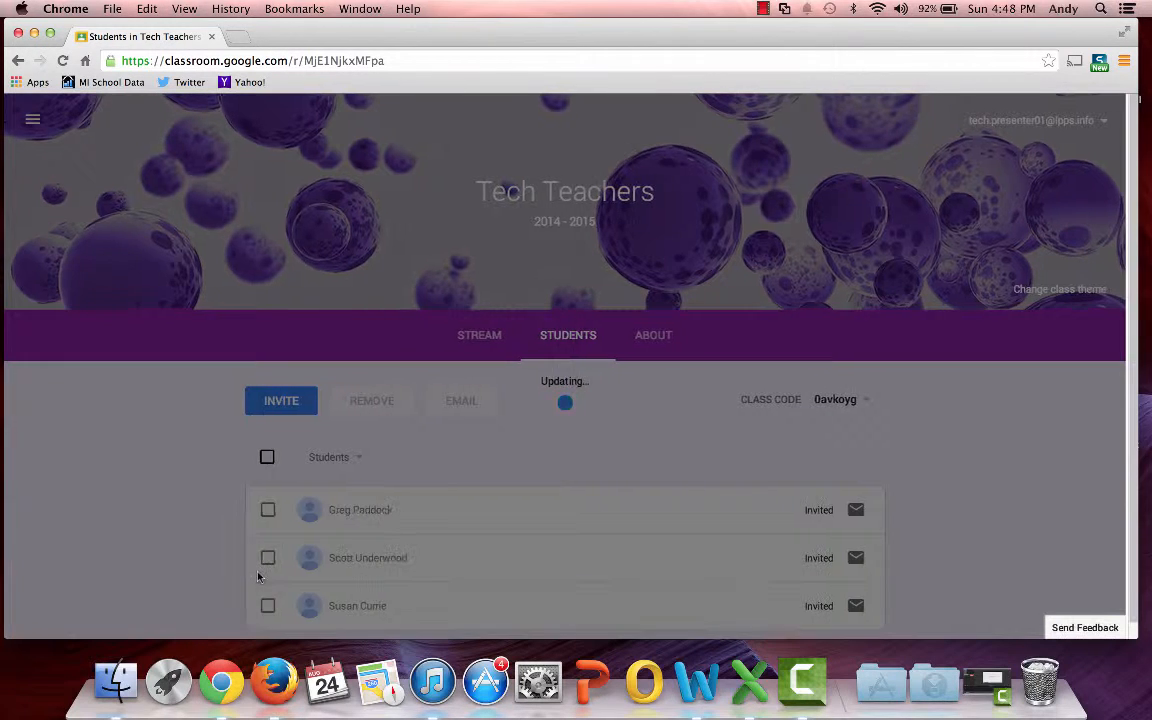
pyautogui.scroll(-1, 494, 489)
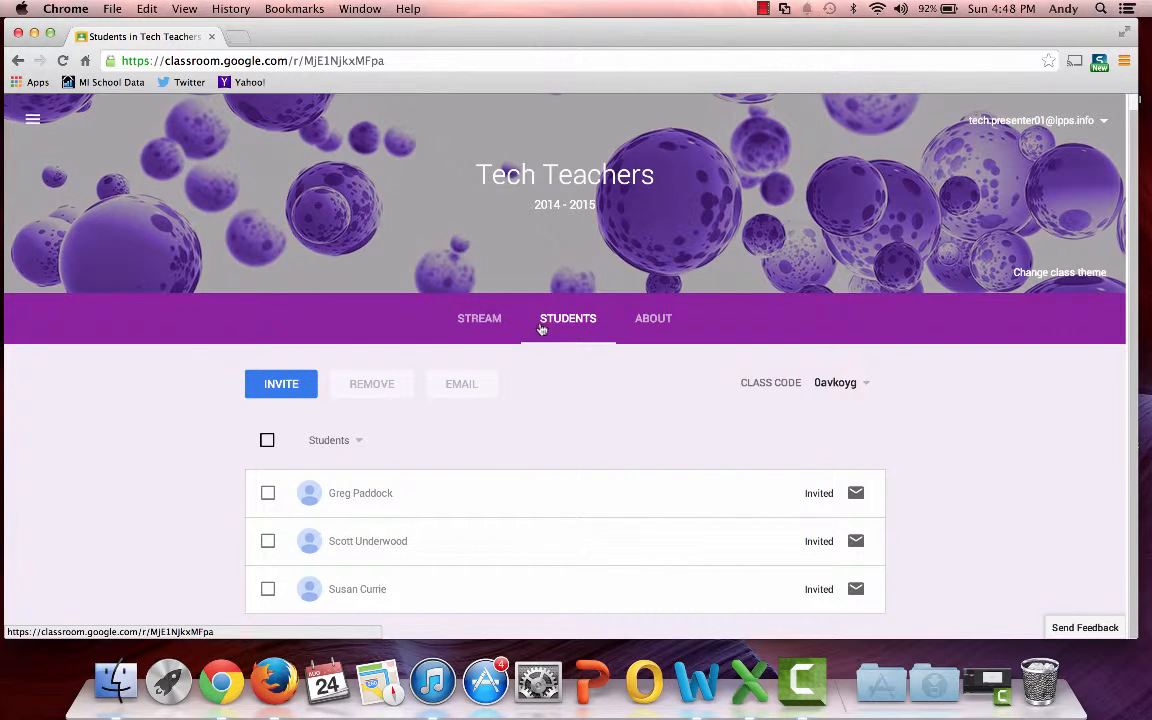
# Post the announcement "Welcome to the 2014 - 2015 School Year" to the class stream
pyautogui.click(485, 320)
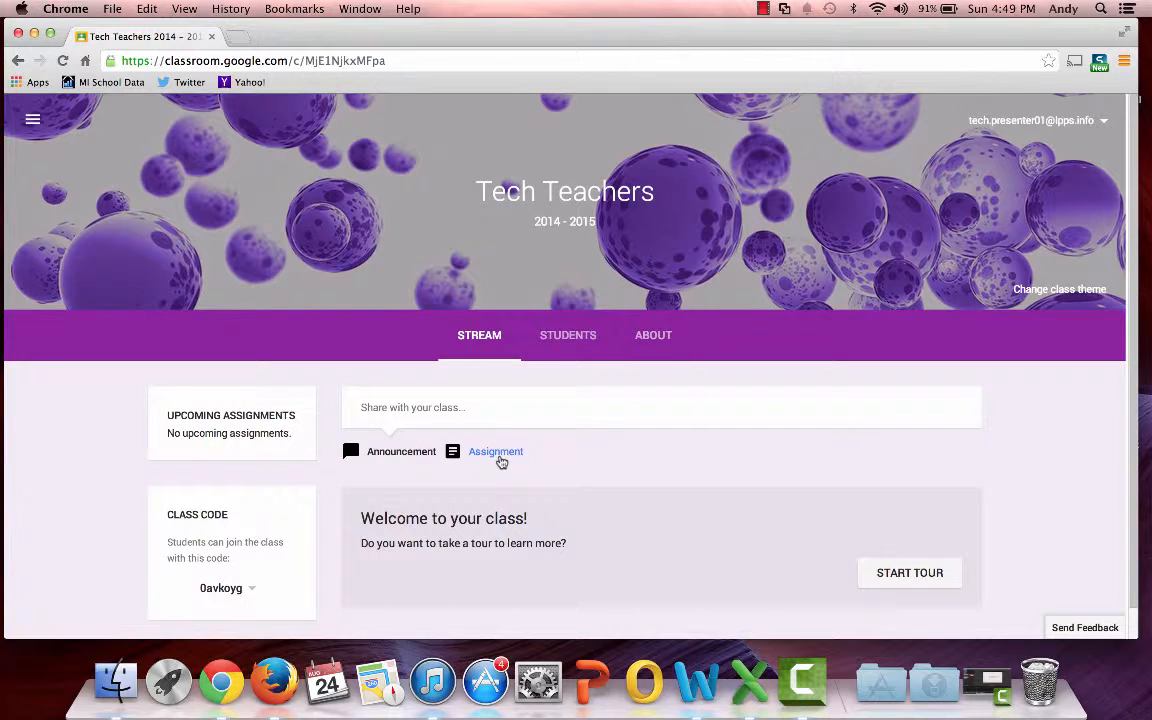
pyautogui.click(393, 407)
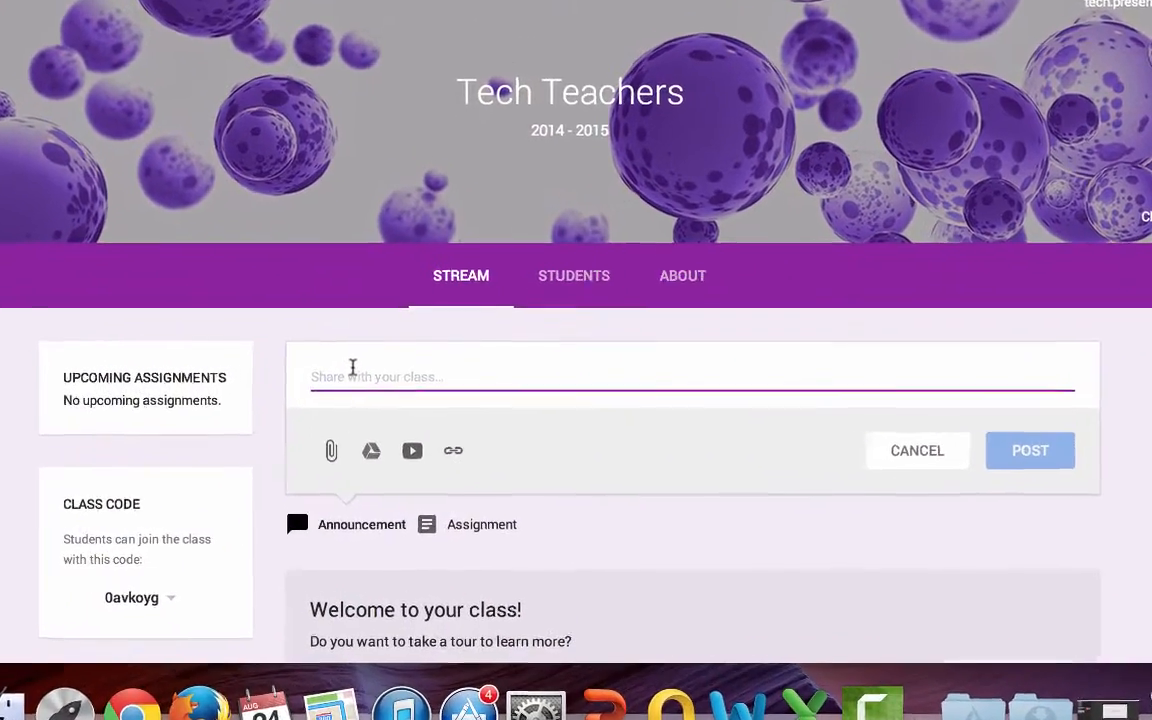
pyautogui.write('Welcome')
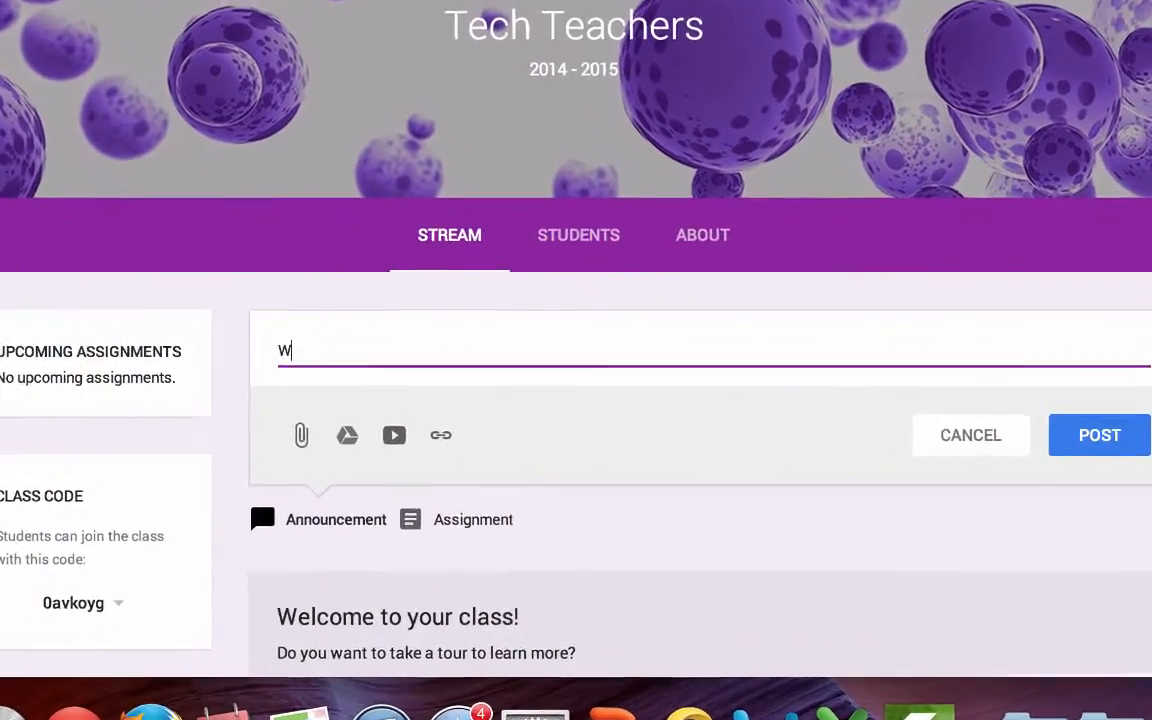
pyautogui.write(' to the 2')
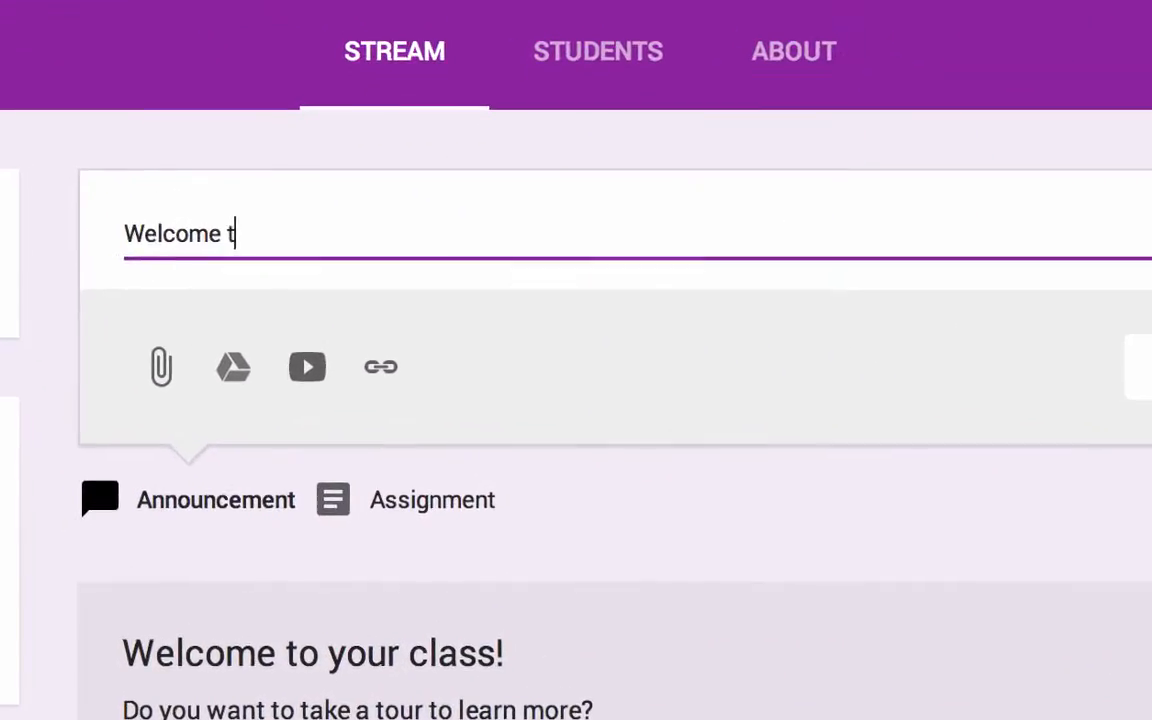
pyautogui.write('01')
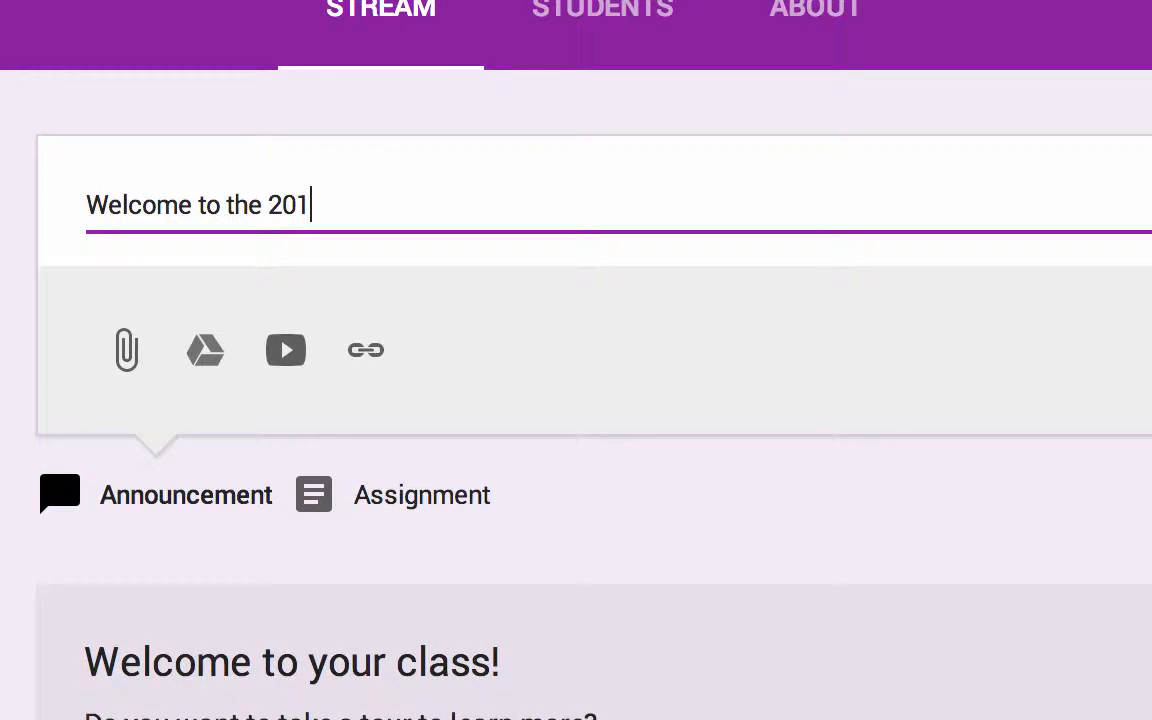
pyautogui.write('4 - 2015 School ')
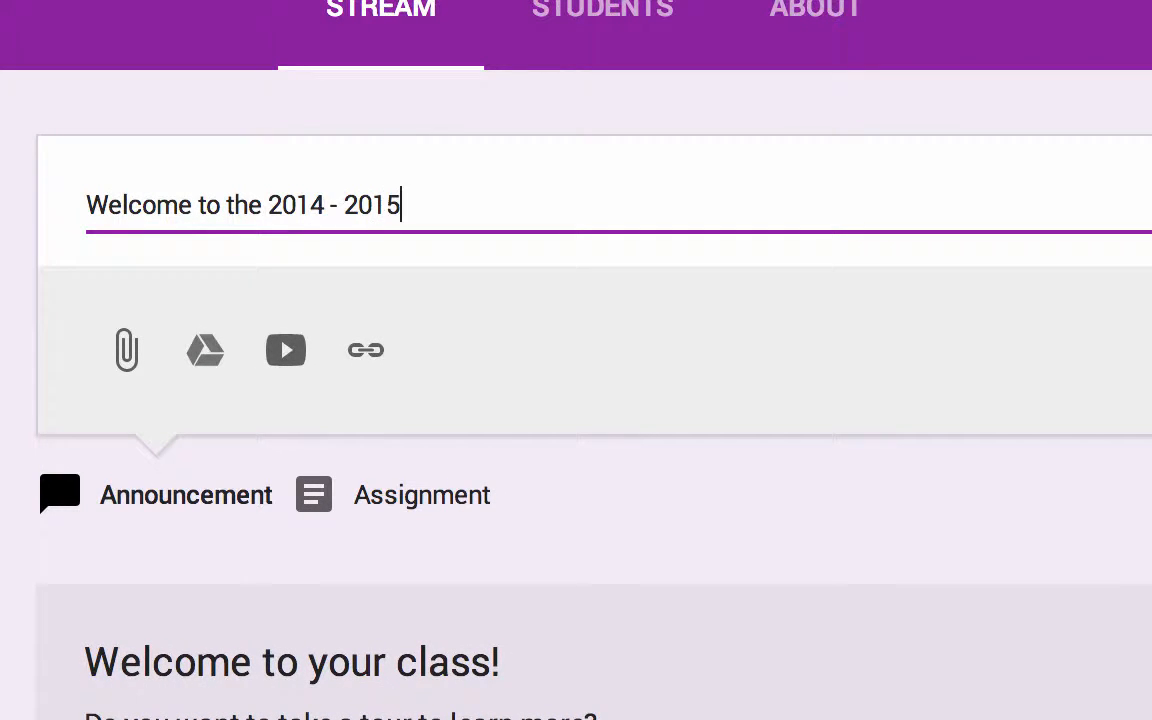
pyautogui.write('Year')
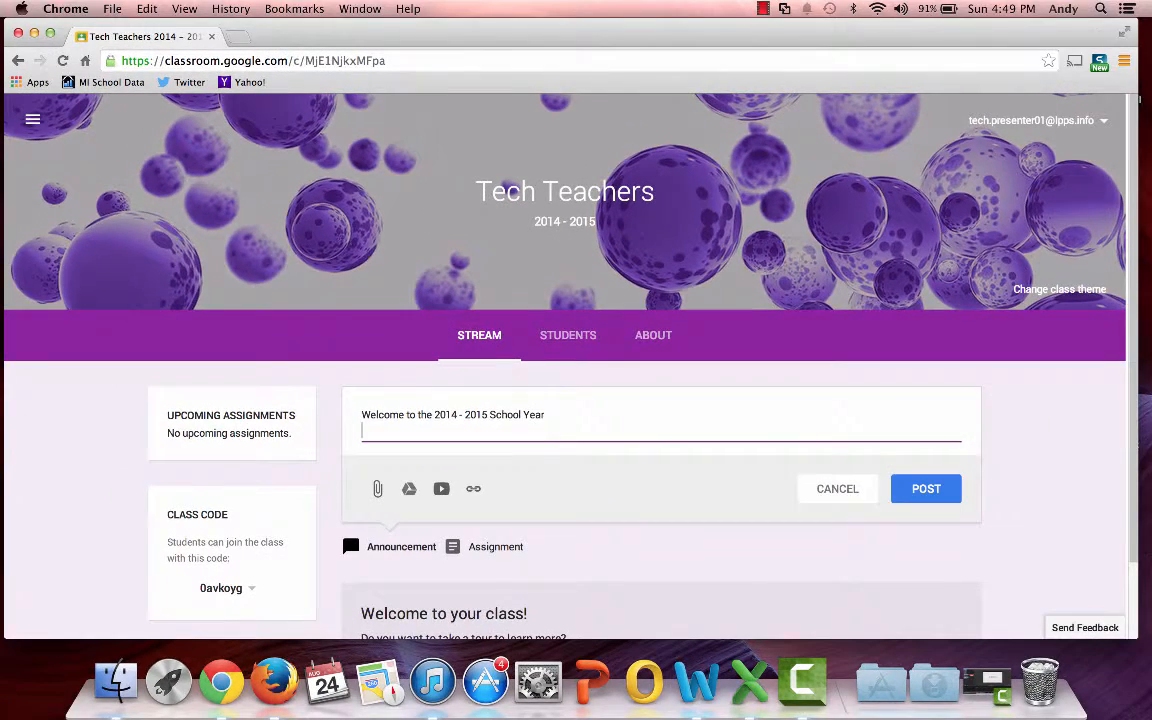
pyautogui.click(918, 476)
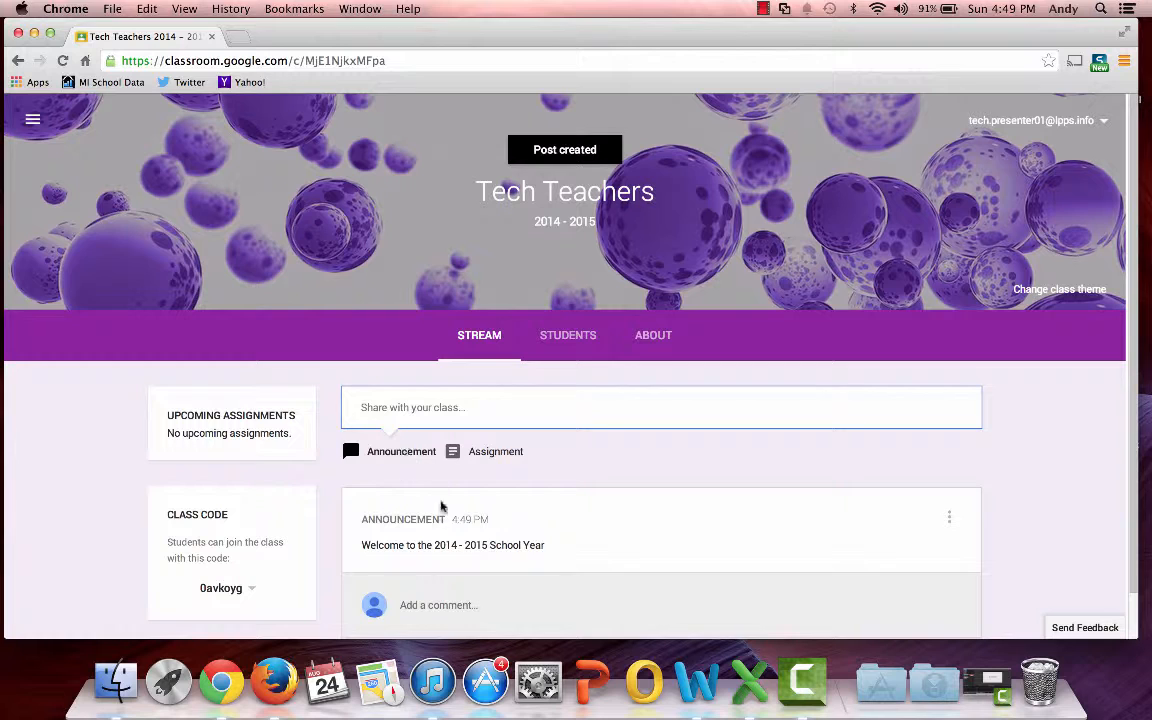
# Start a new assignment in the stream, dismiss the tour offer, and title it "August 26th PD"
pyautogui.scroll(-1, 436, 490)
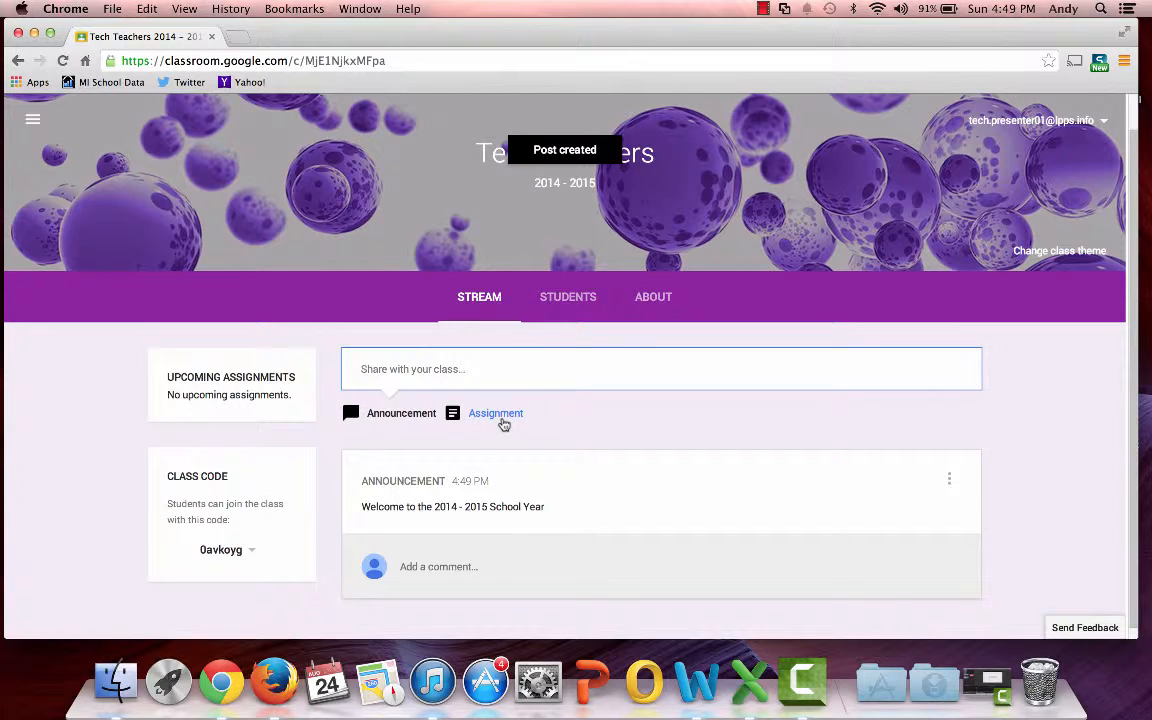
pyautogui.click(500, 416)
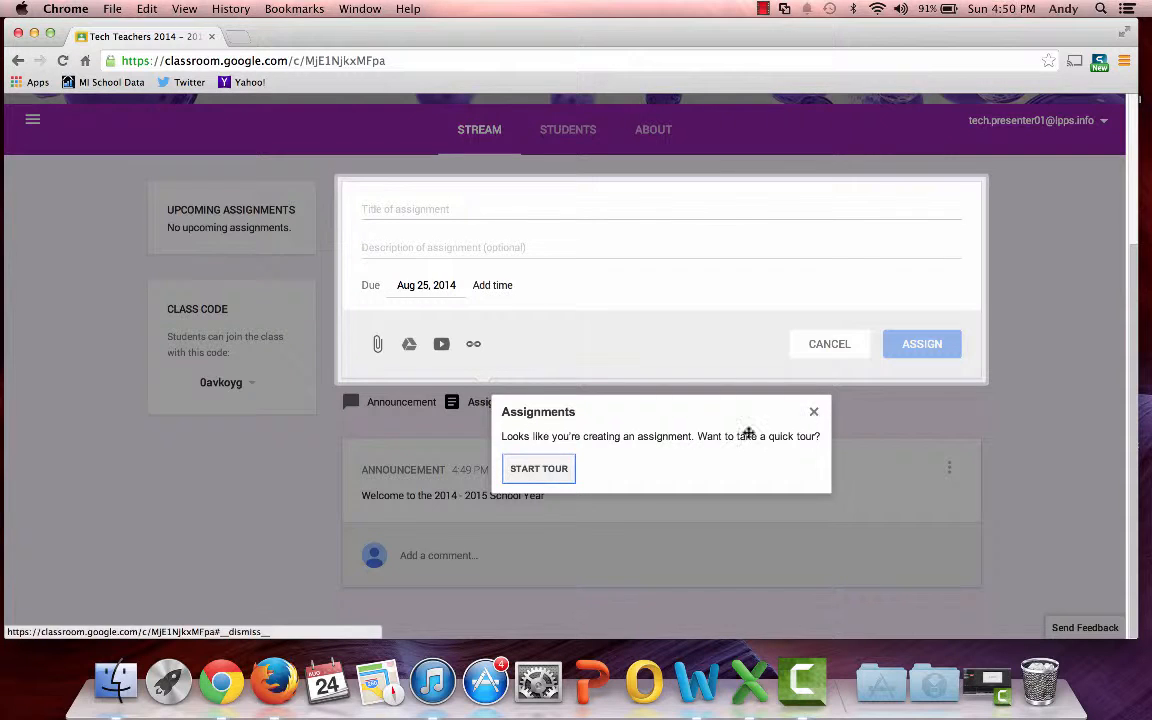
pyautogui.click(815, 416)
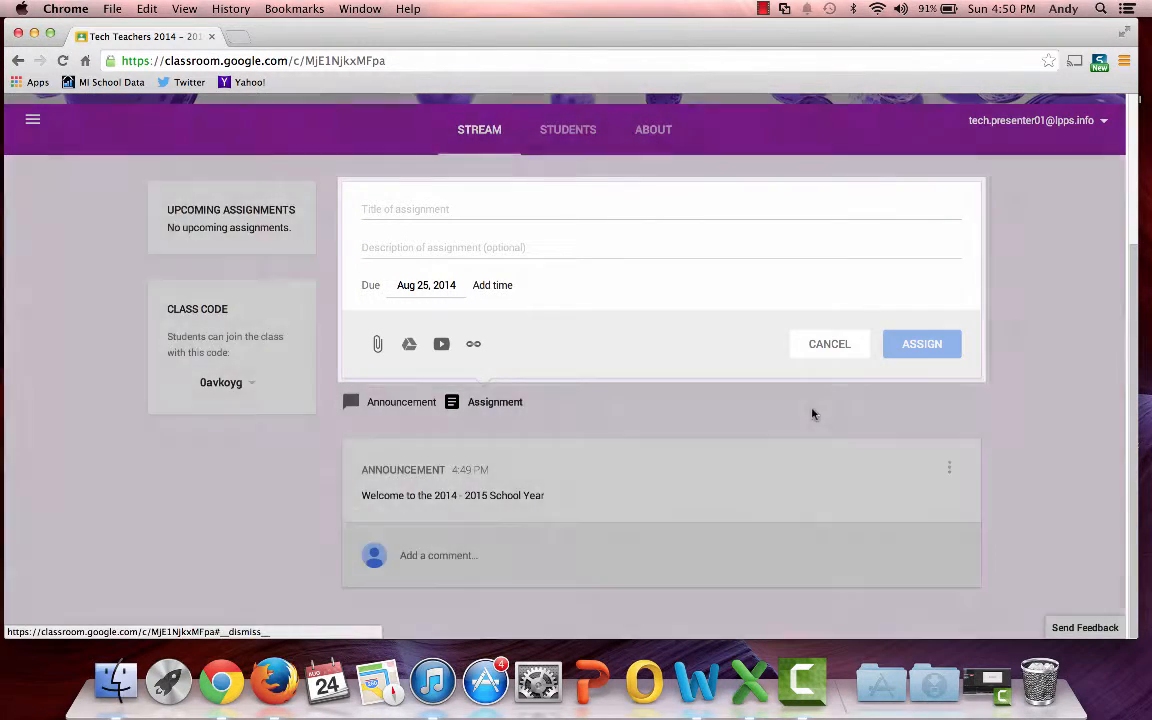
pyautogui.click(390, 209)
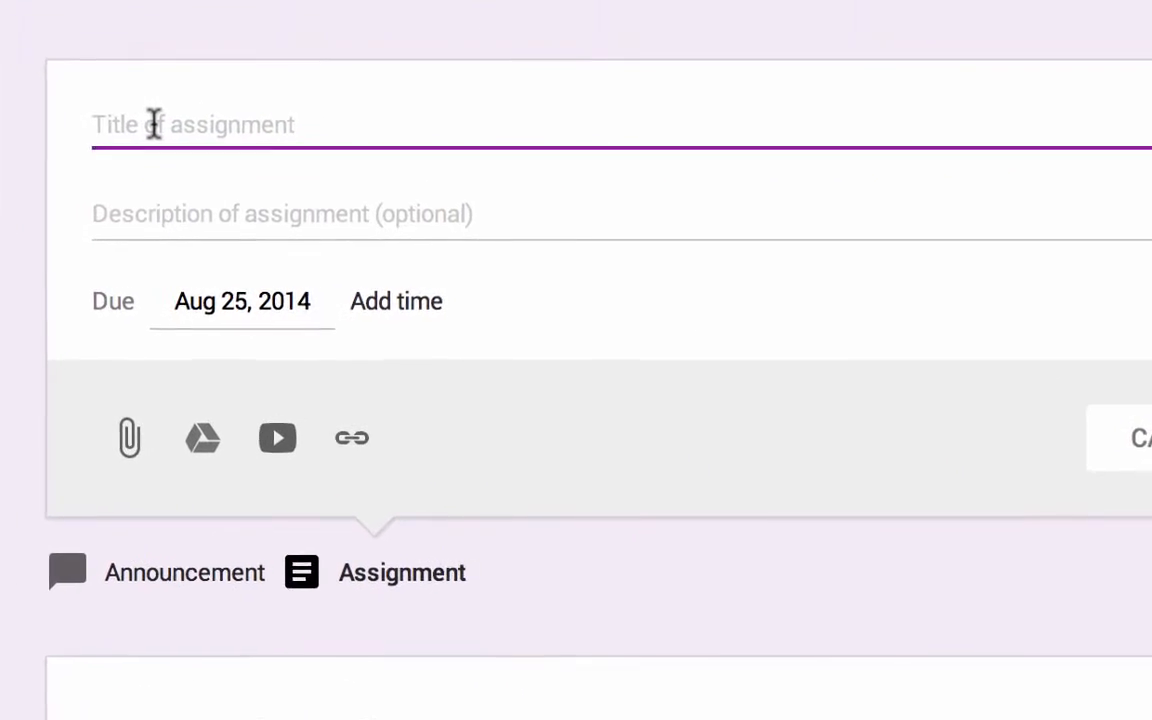
pyautogui.write('S')
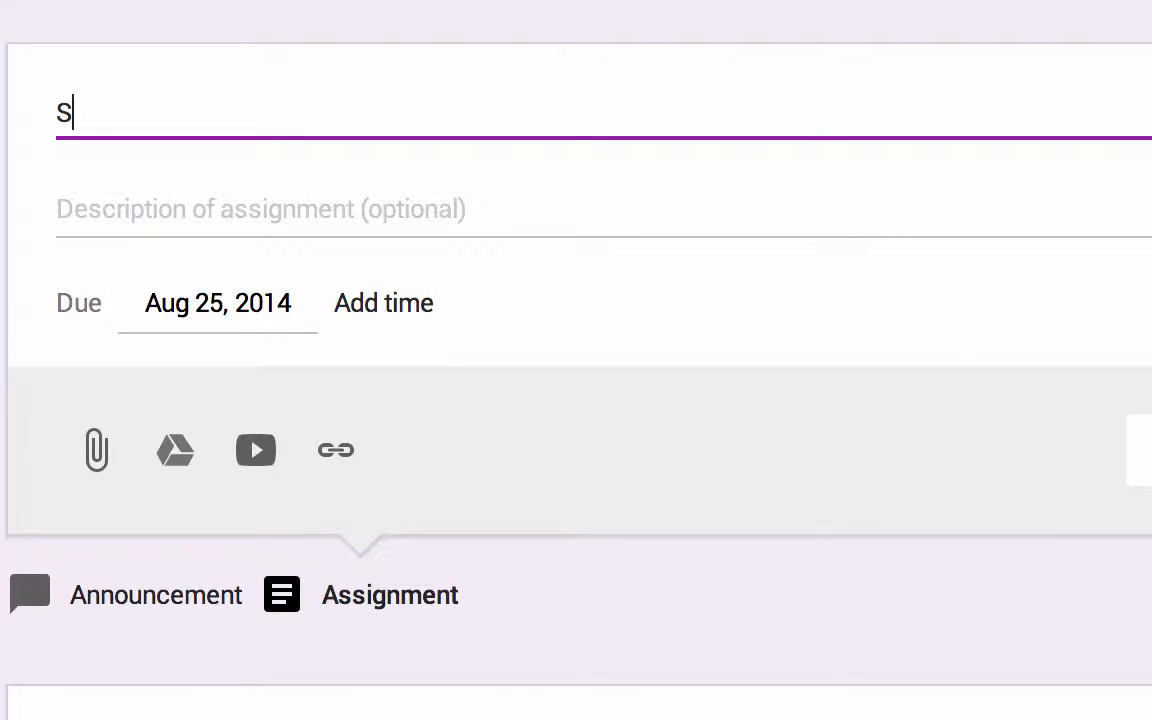
pyautogui.press('BackSpace')
pyautogui.write('August 2')
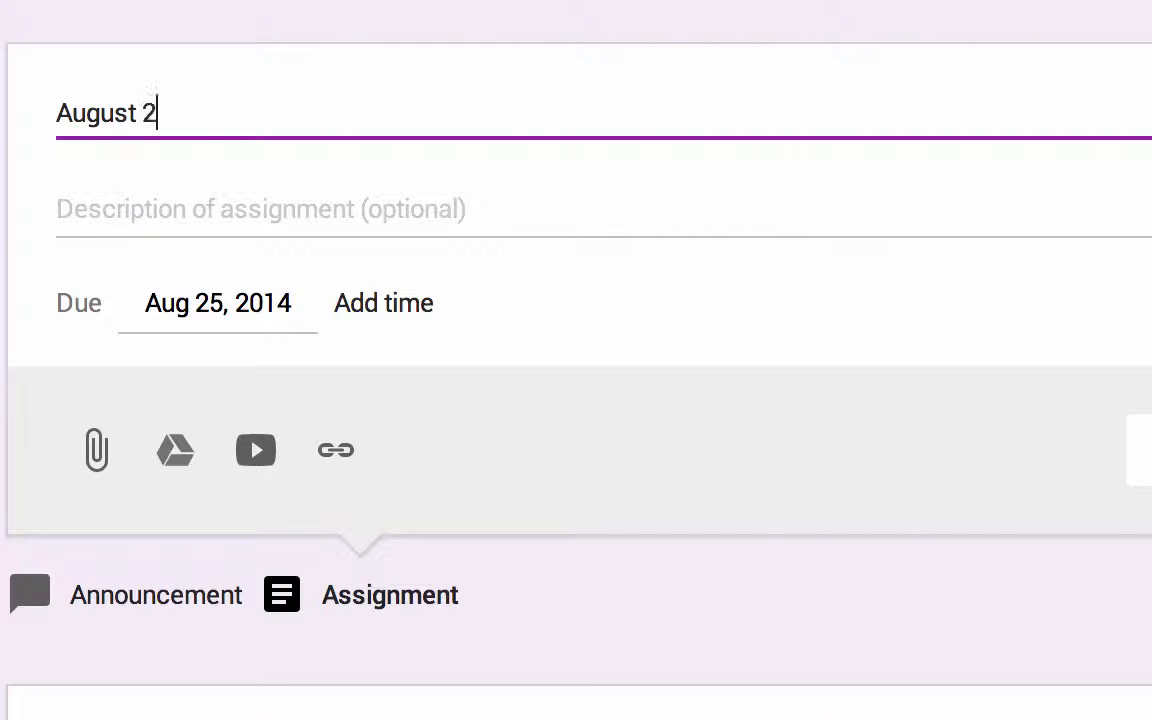
pyautogui.write('6th PD')
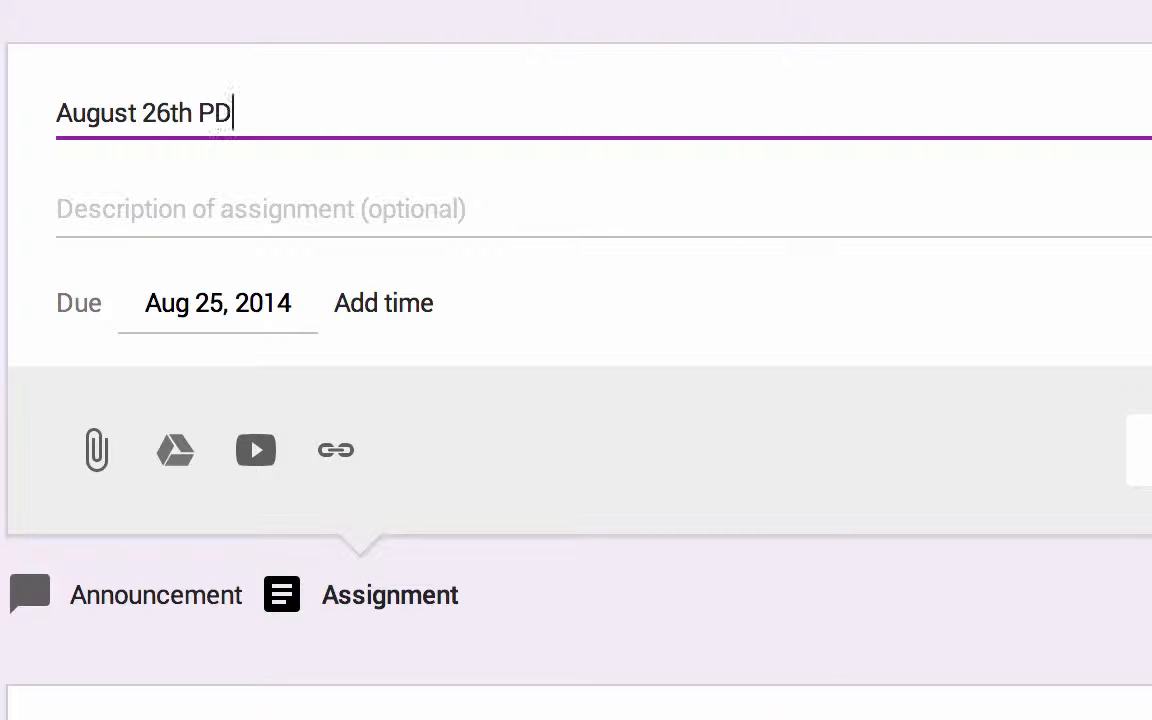
# Describe the assignment as "Please give me two examples of things that went well, and two things that we can do better (besides having coffee and bagels)."
pyautogui.press('Tab')
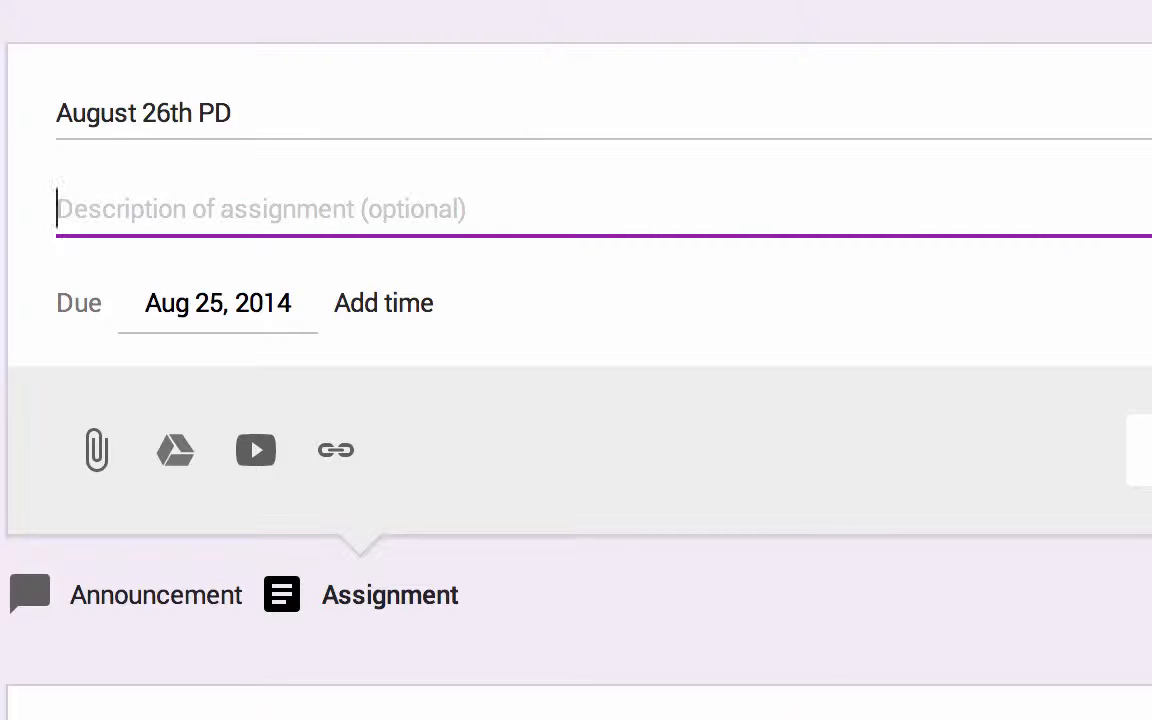
pyautogui.write('Pl')
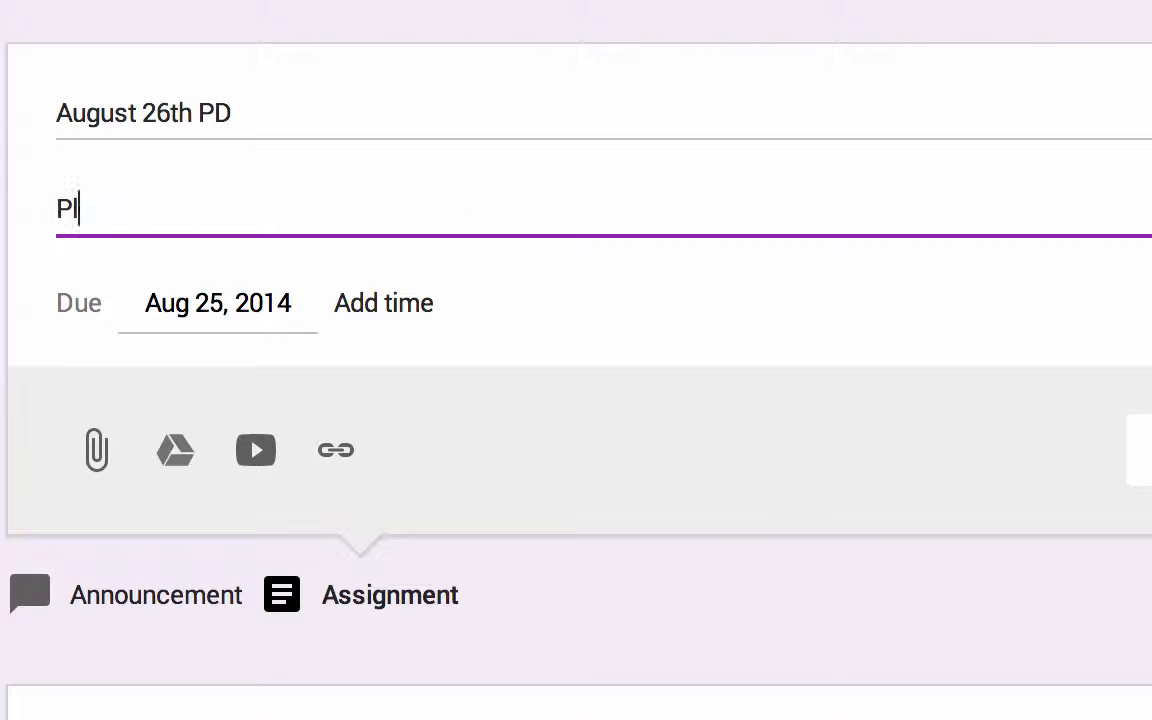
pyautogui.write('ease give me ')
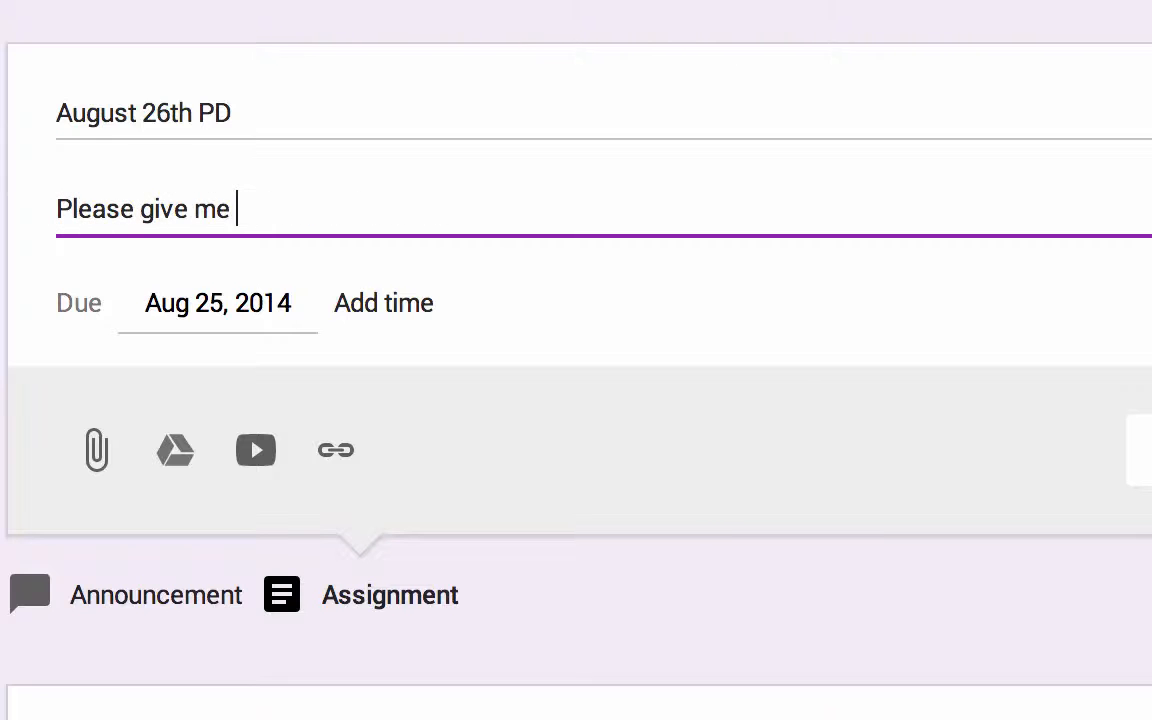
pyautogui.write('two exapm')
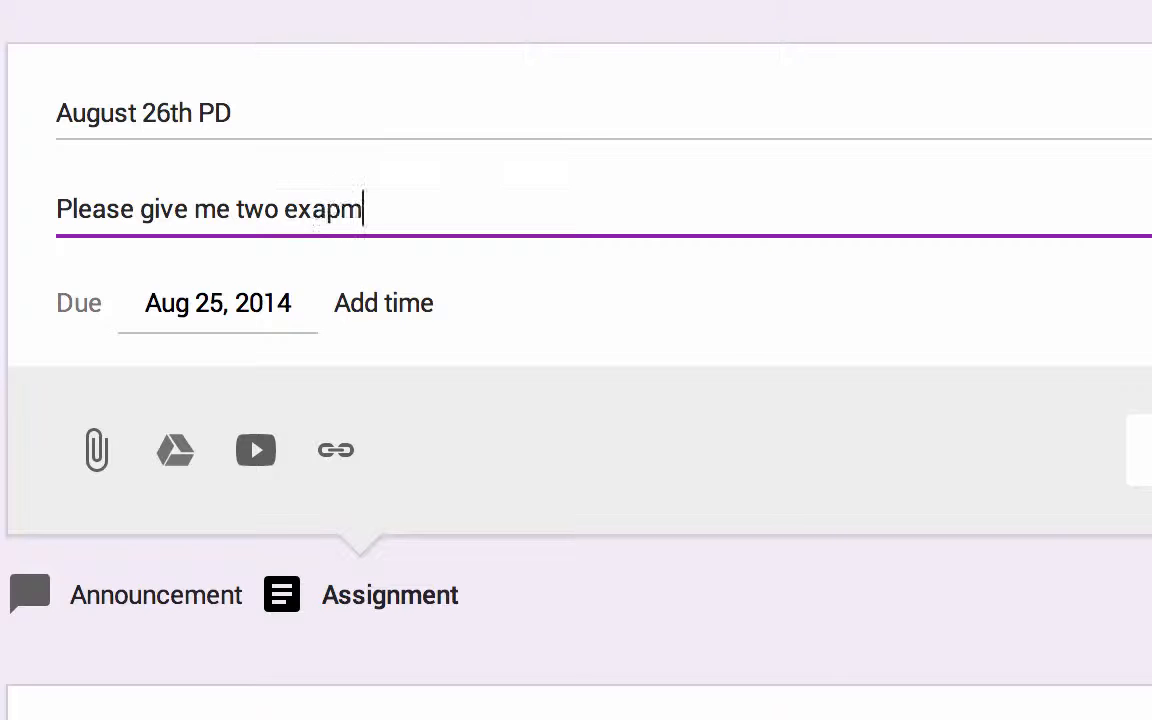
pyautogui.press('BackSpace')
pyautogui.press('BackSpace')
pyautogui.write('mples of thin')
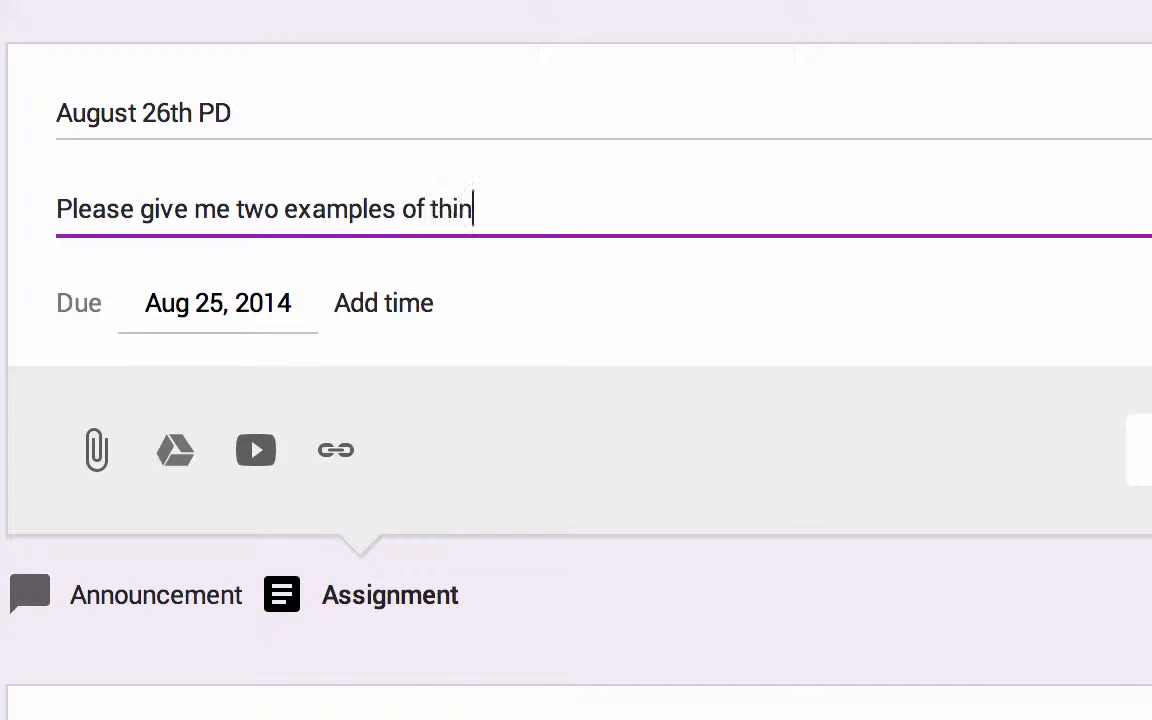
pyautogui.write('gs that went wel')
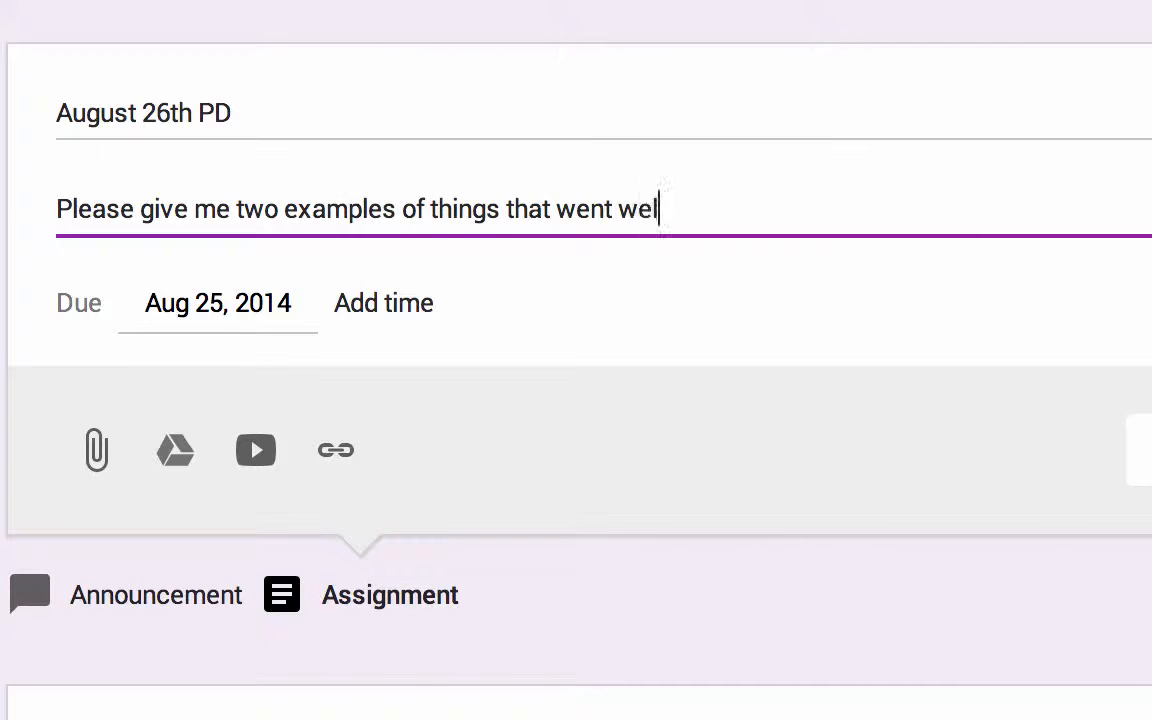
pyautogui.write('l, and tw')
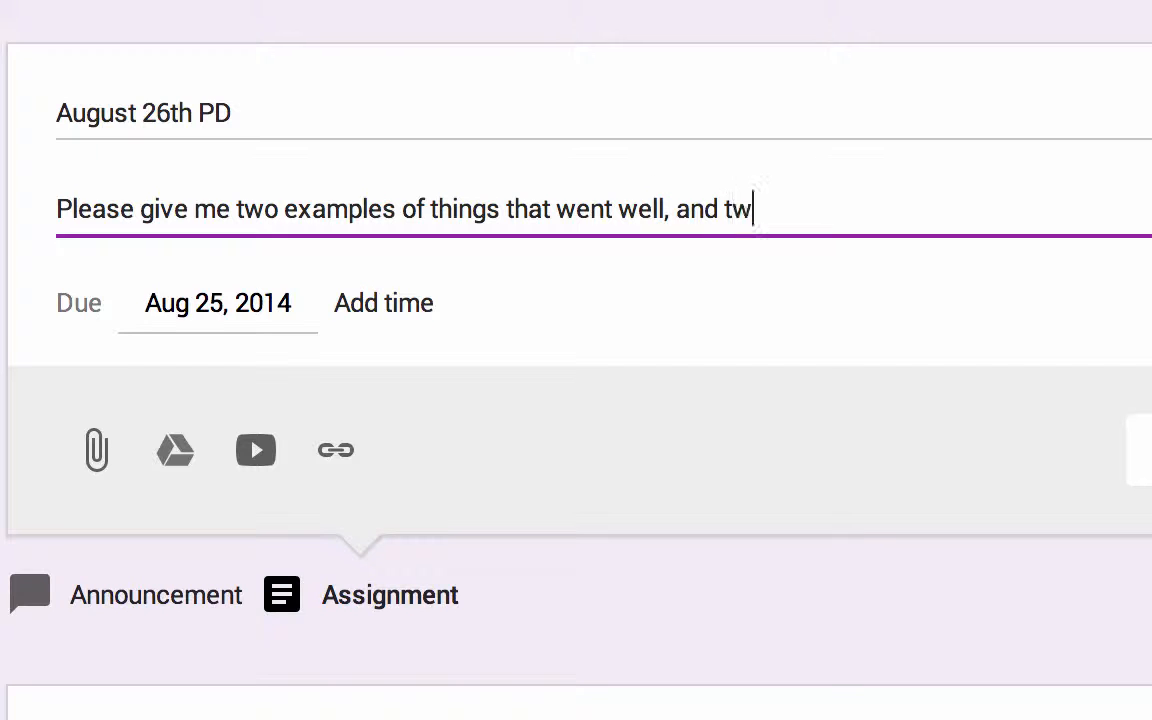
pyautogui.write('o things that we can do b')
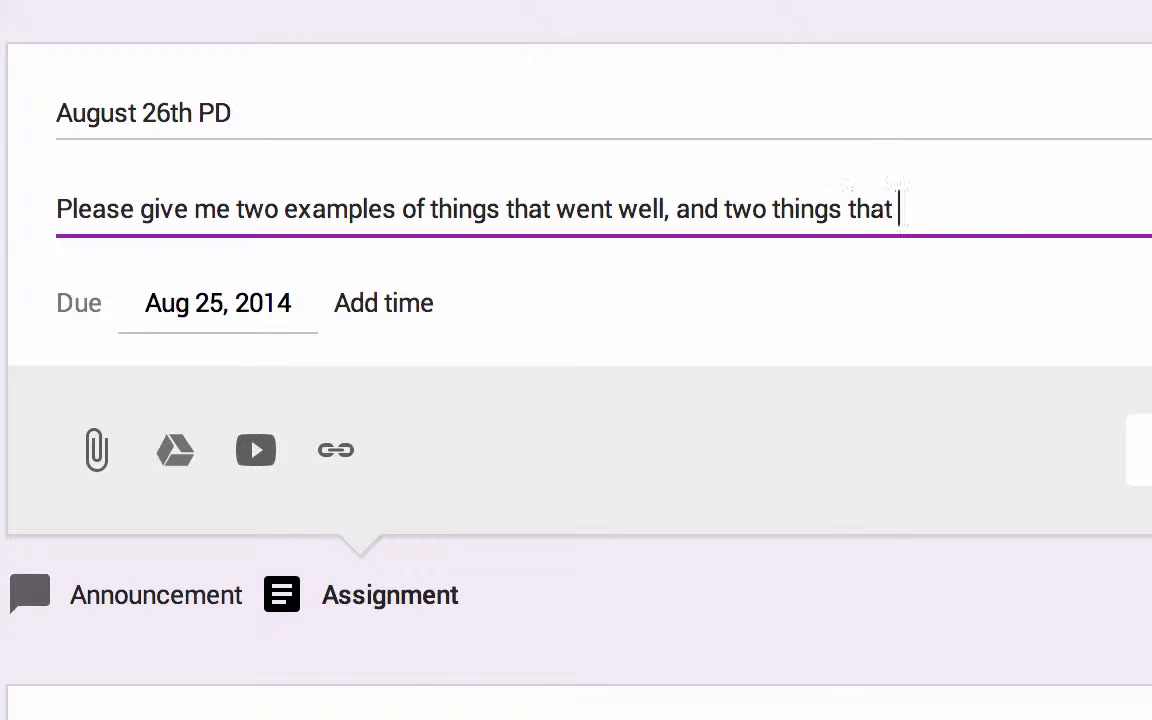
pyautogui.write('etter (bes')
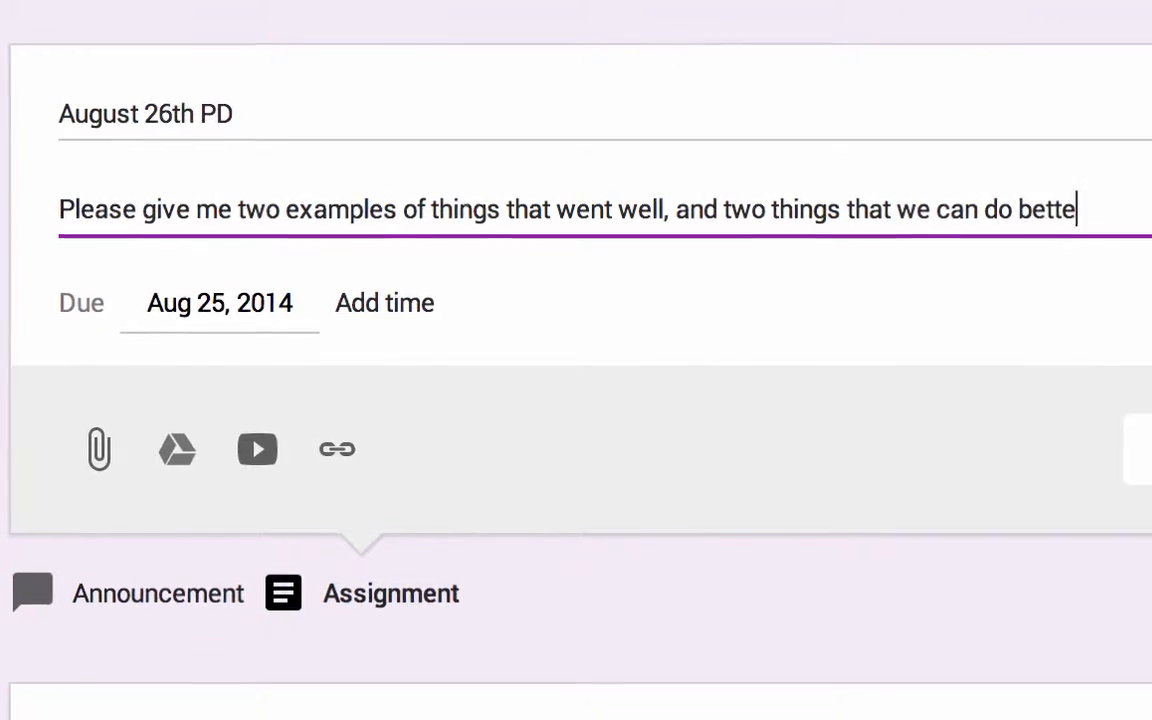
pyautogui.write('ides having coff')
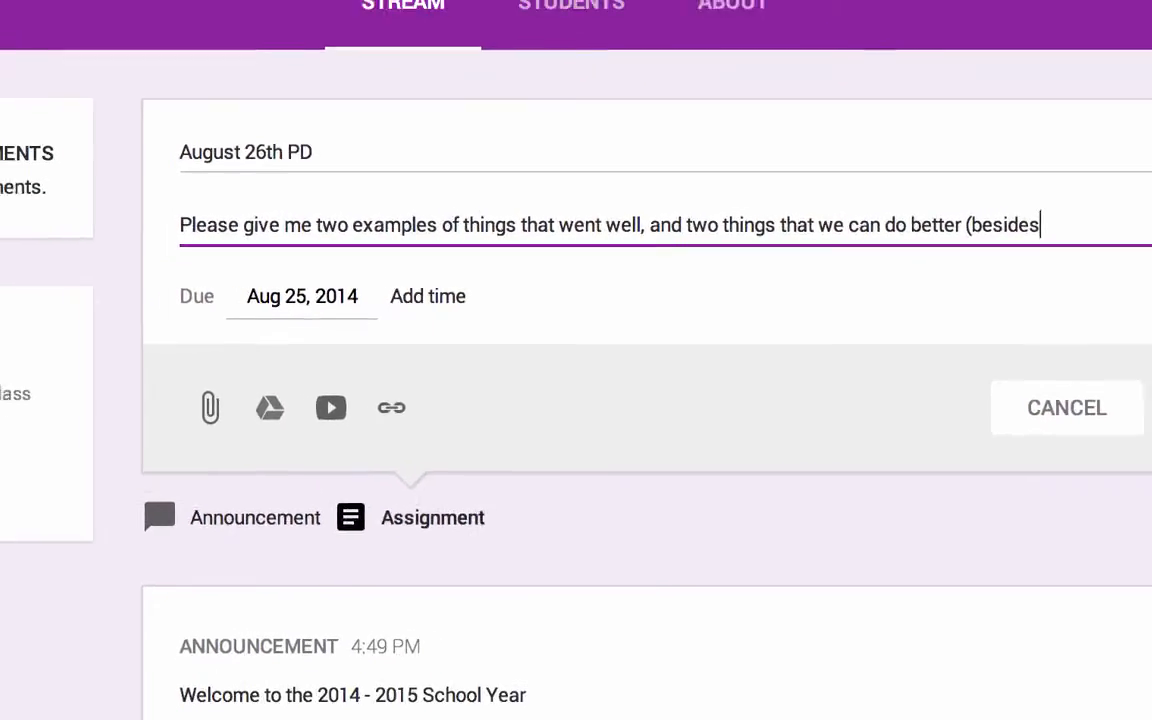
pyautogui.write('ee and bagels).')
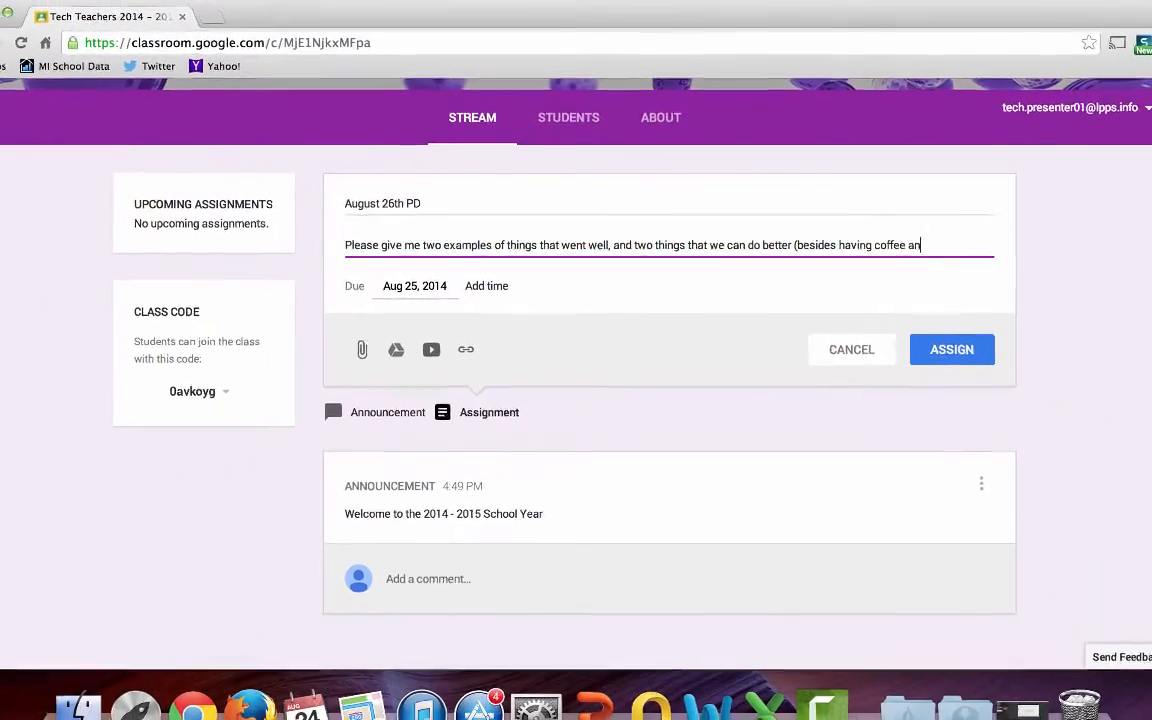
# Set the assignment's due date to Aug 29, 2014 and assign it to the class
pyautogui.click(427, 285)
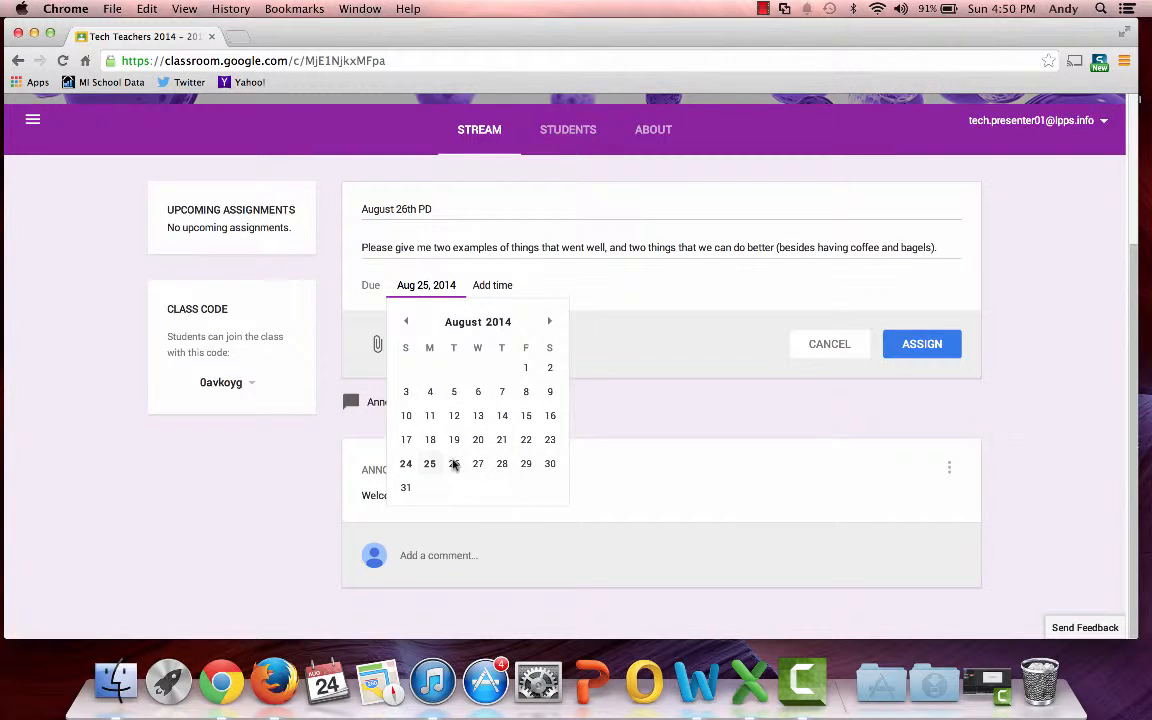
pyautogui.click(527, 464)
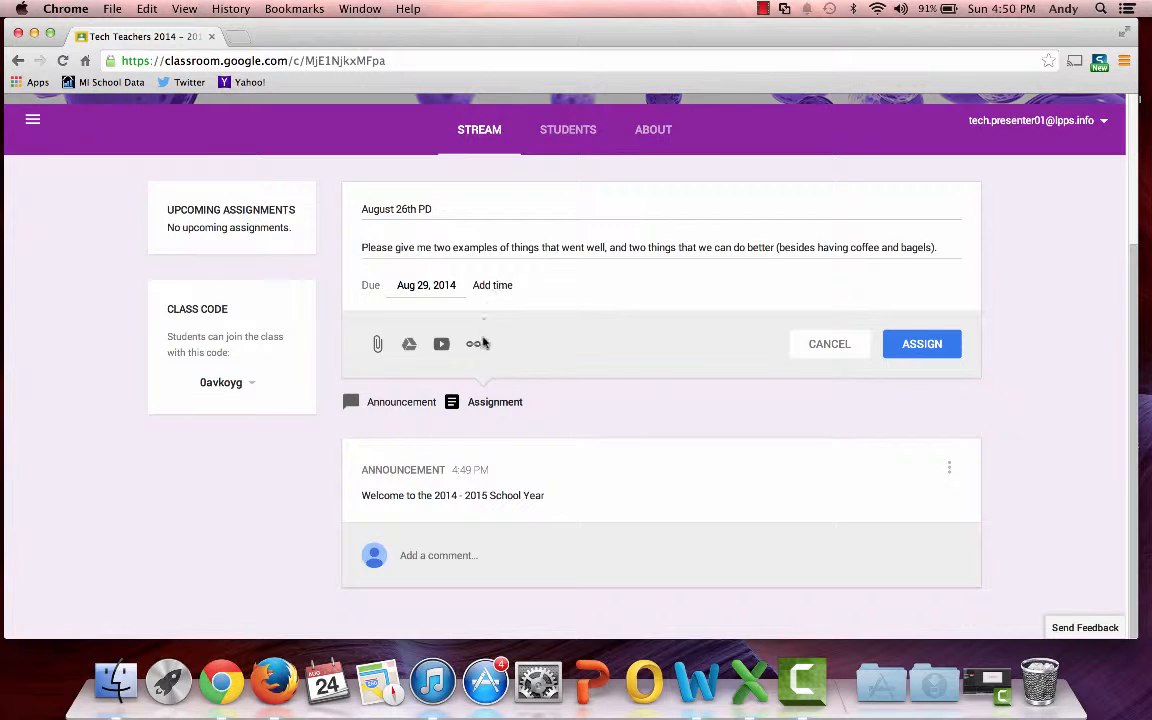
pyautogui.click(920, 346)
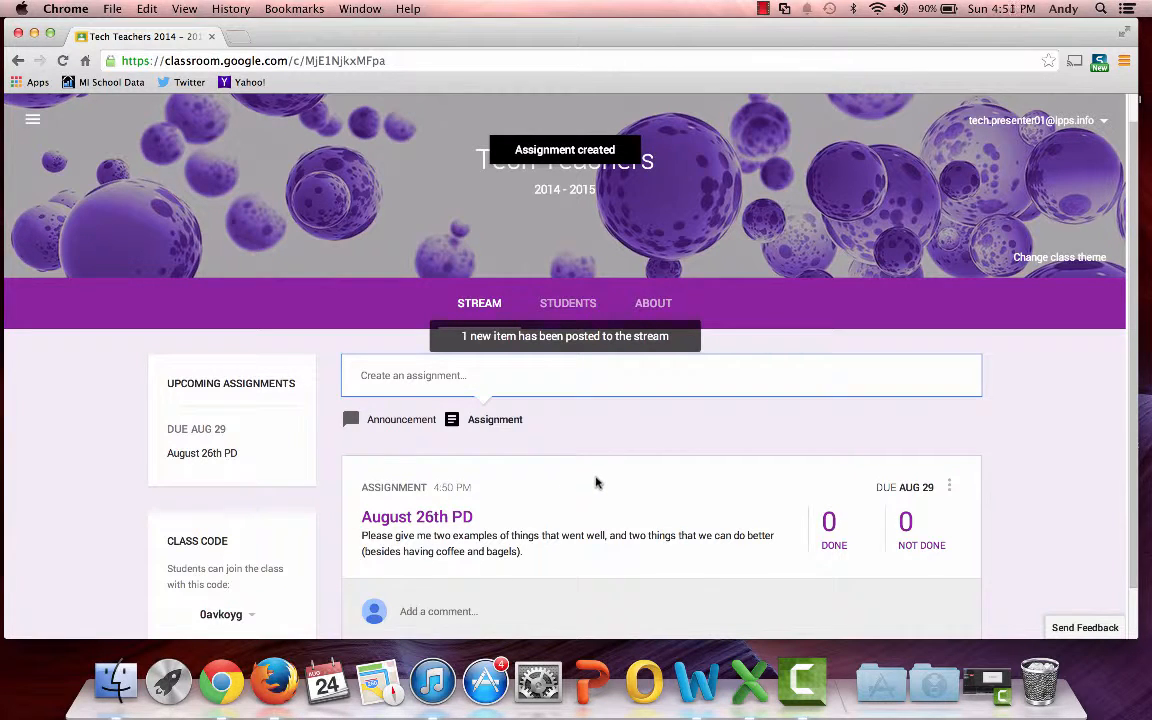
pyautogui.scroll(-2, 625, 510)
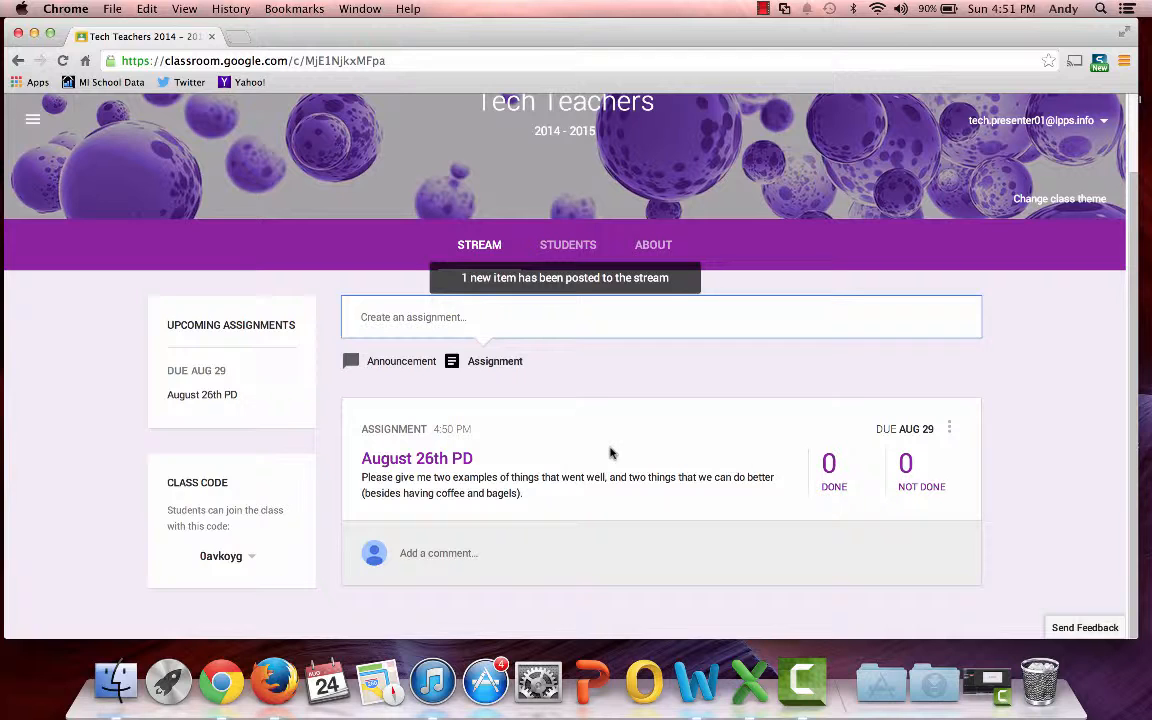
# Change the class theme to the gallery picture of paintbrushes lying on brown cloth
pyautogui.scroll(1, 610, 453)
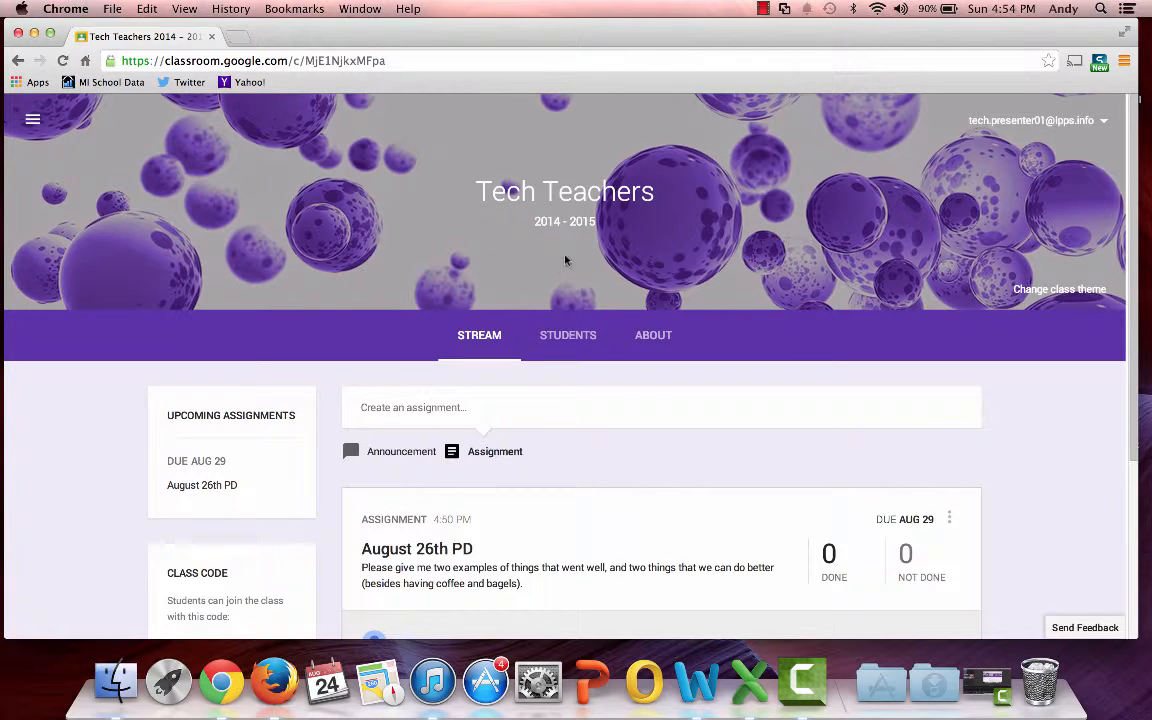
pyautogui.click(1058, 290)
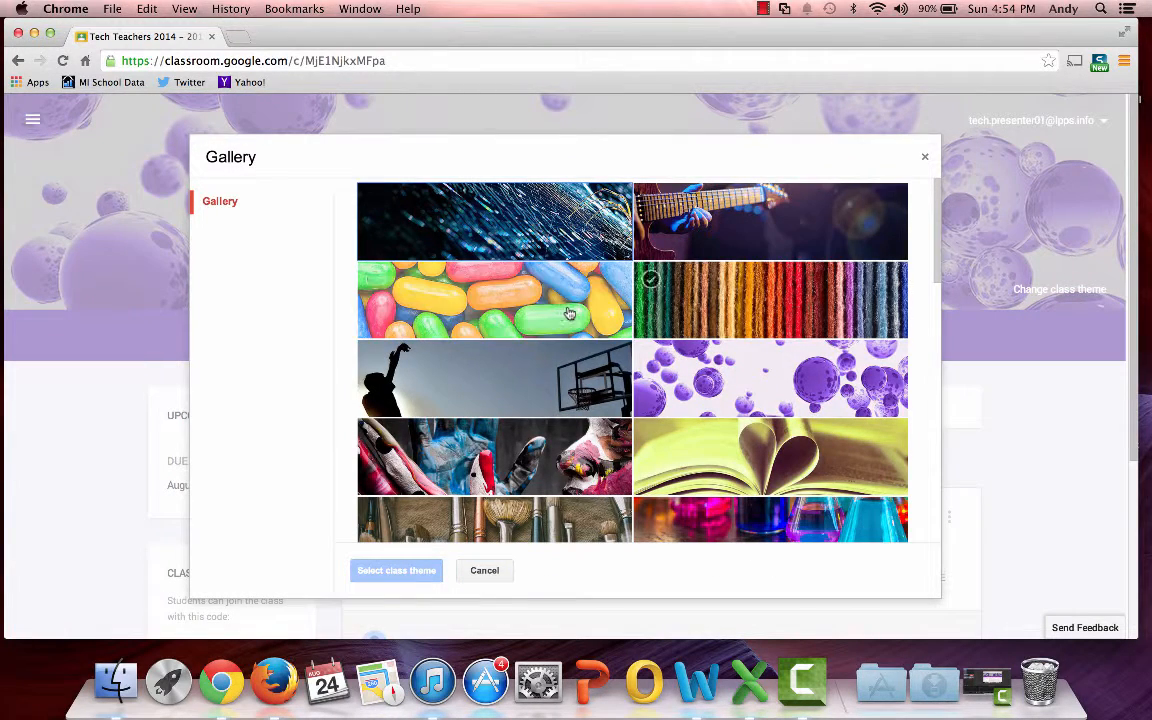
pyautogui.scroll(-2, 565, 300)
pyautogui.scroll(-3, 563, 313)
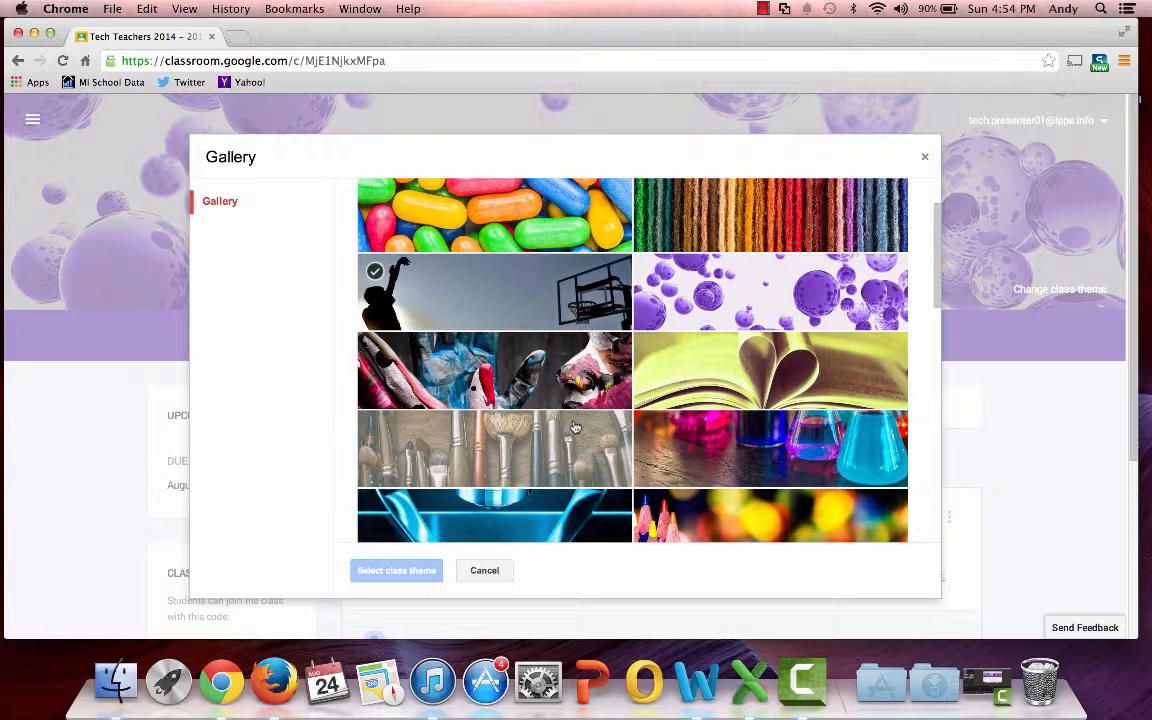
pyautogui.click(511, 452)
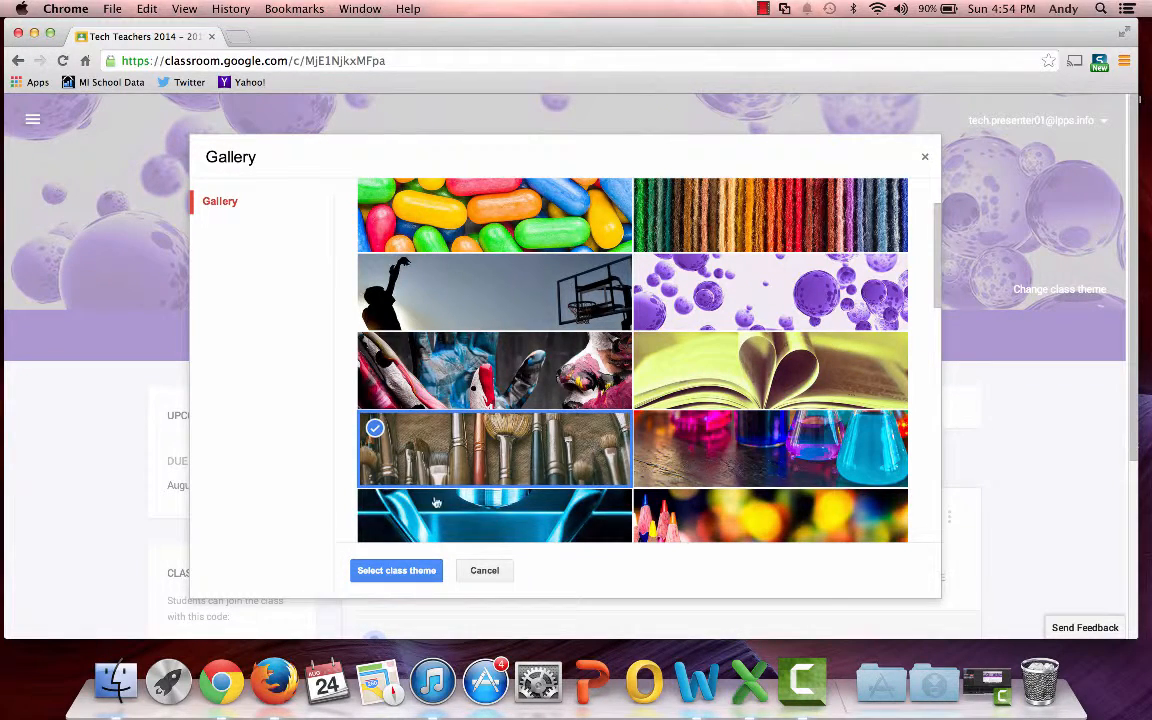
pyautogui.click(390, 570)
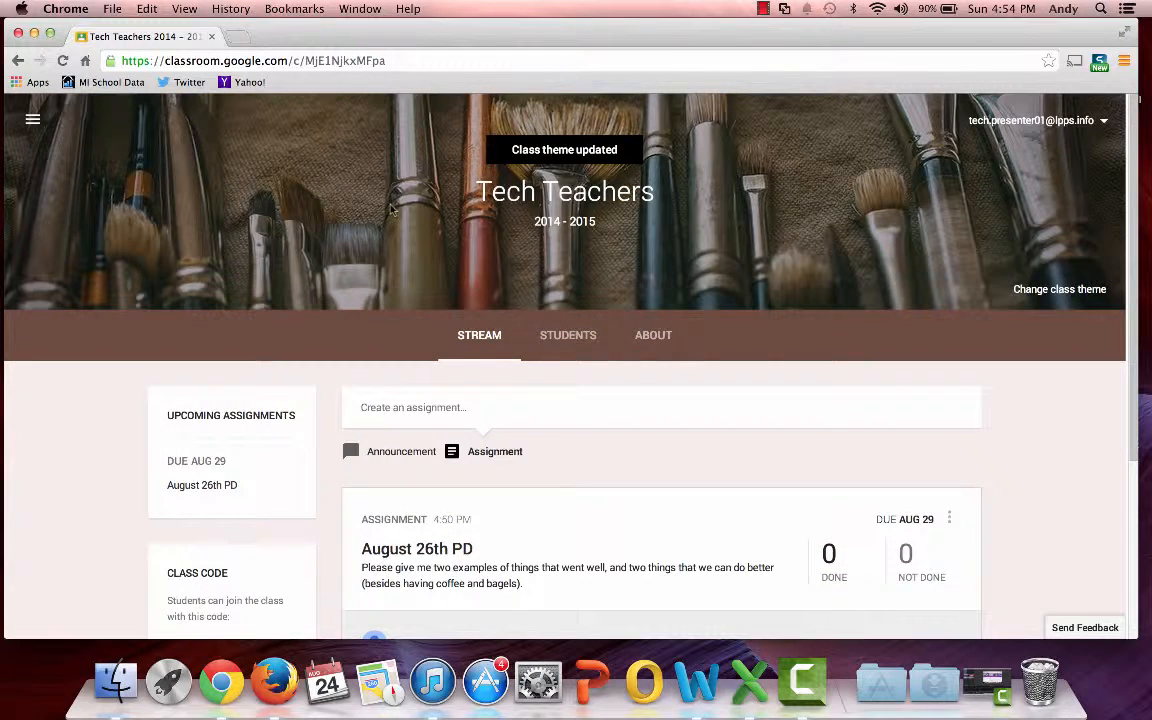
# Go to the Classroom home page, reopen the Tech Teachers class from there, and look through the posts in its stream
pyautogui.click(33, 122)
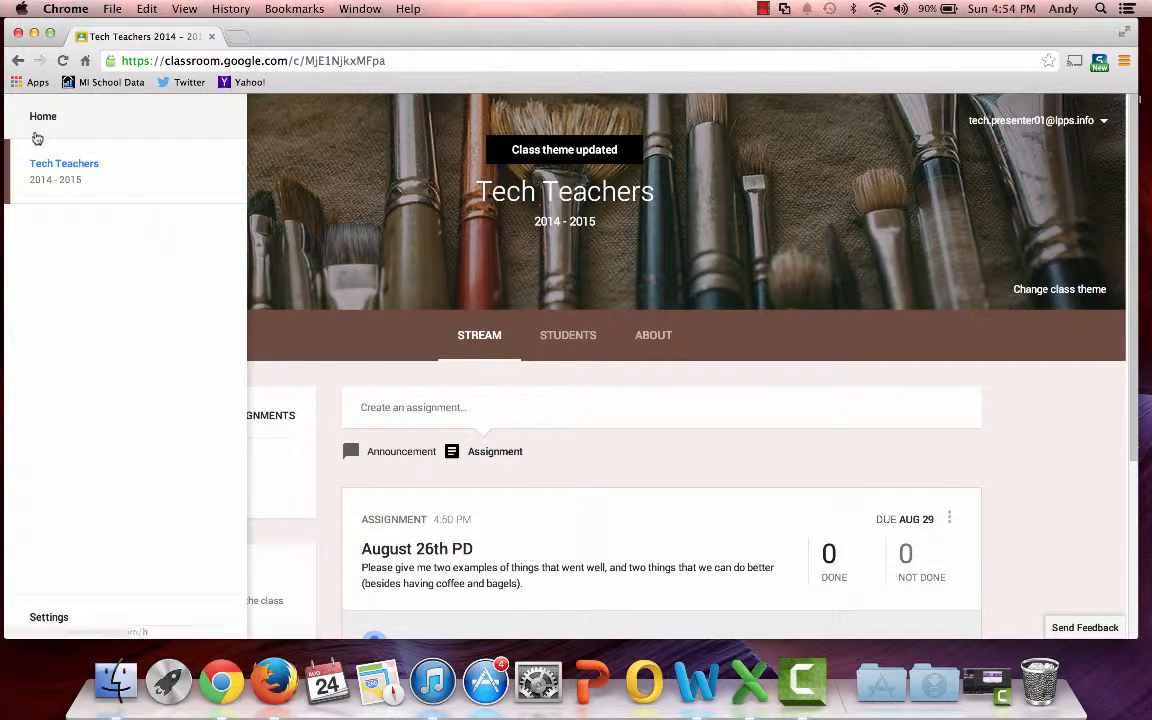
pyautogui.click(40, 117)
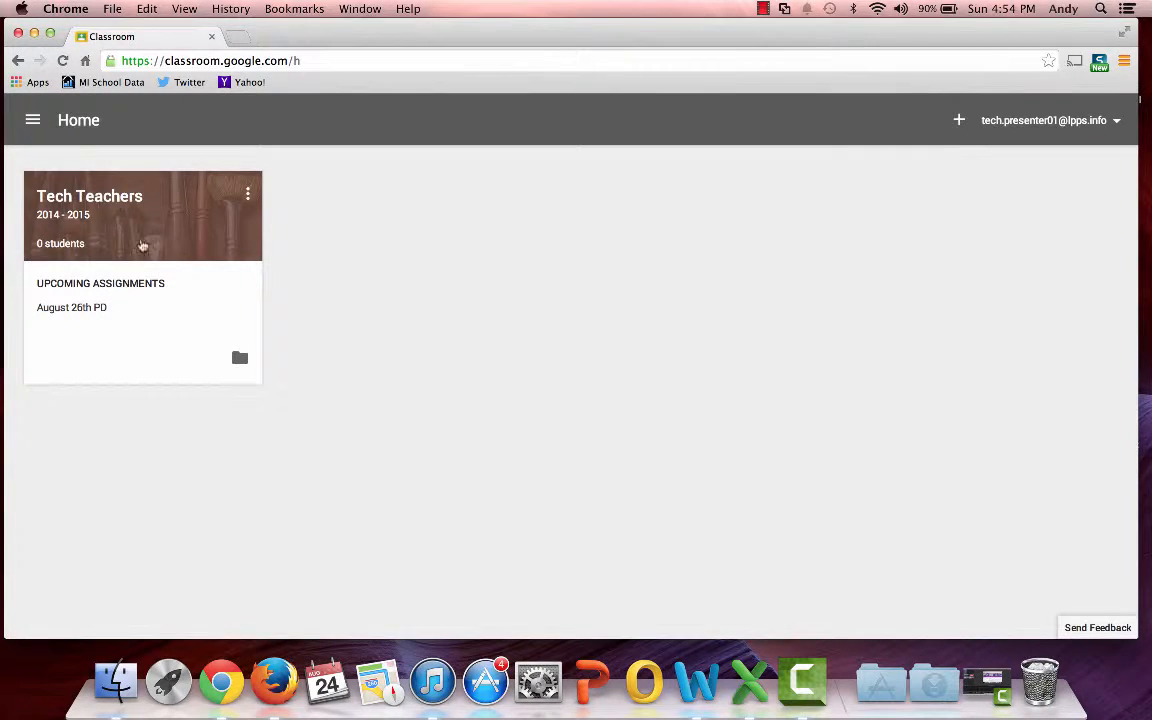
pyautogui.click(115, 200)
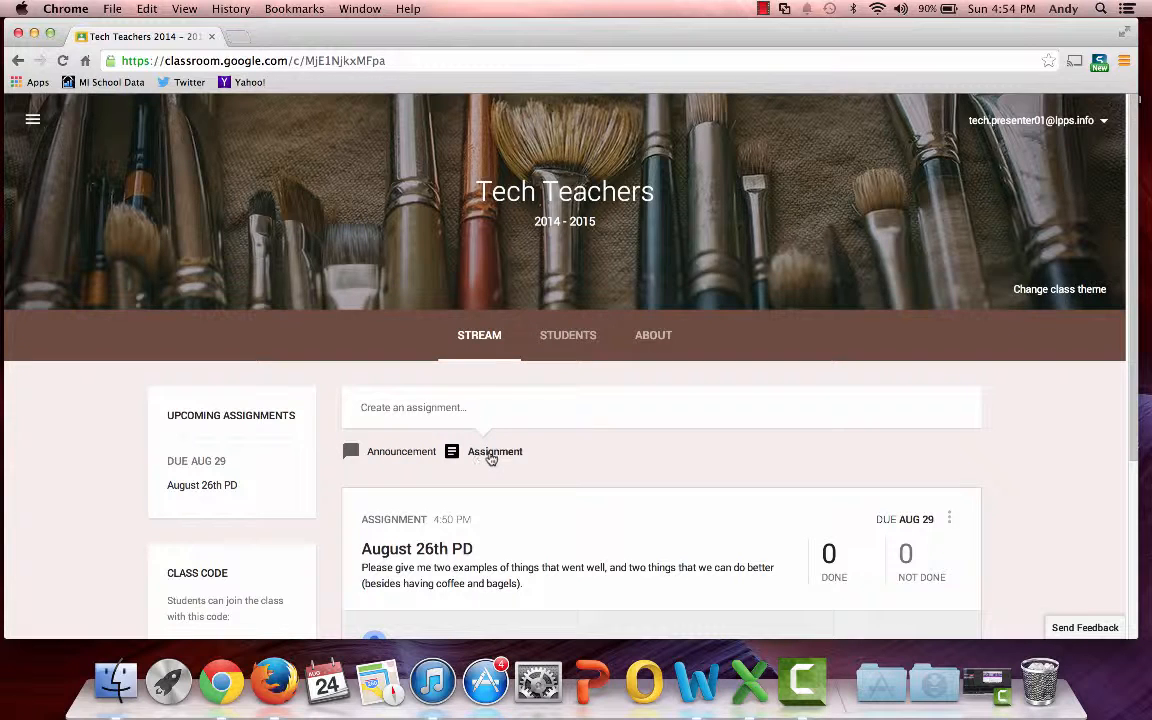
pyautogui.scroll(-4, 492, 458)
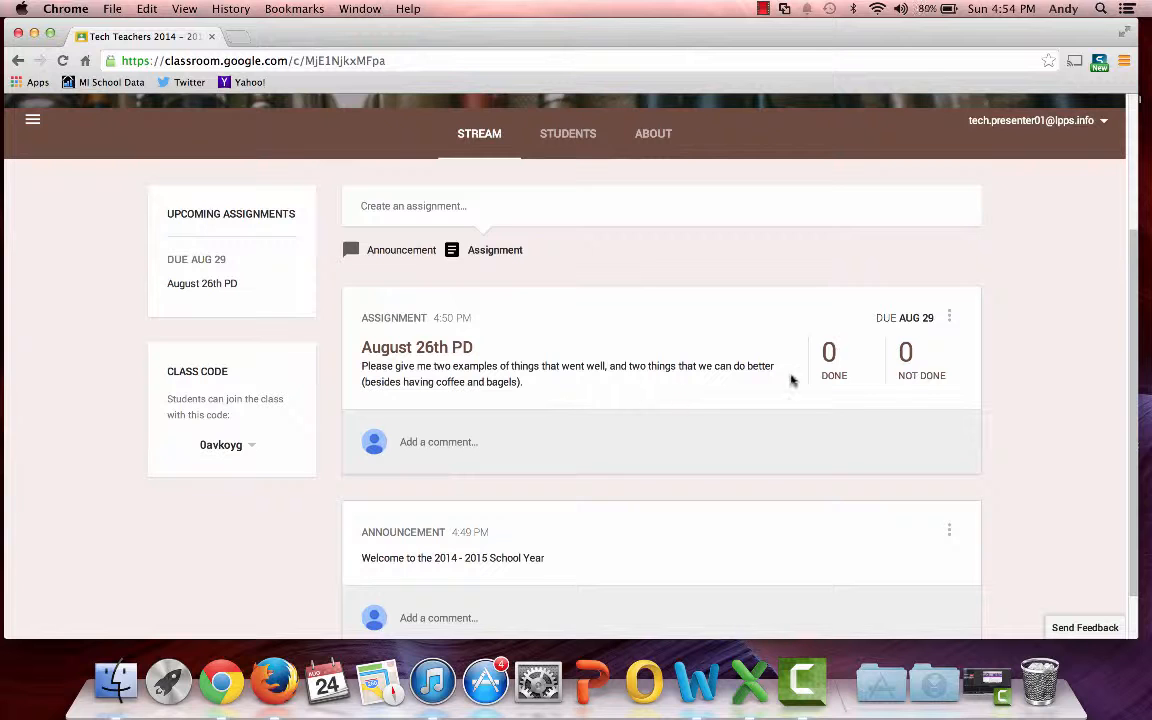
pyautogui.scroll(-1, 566, 378)
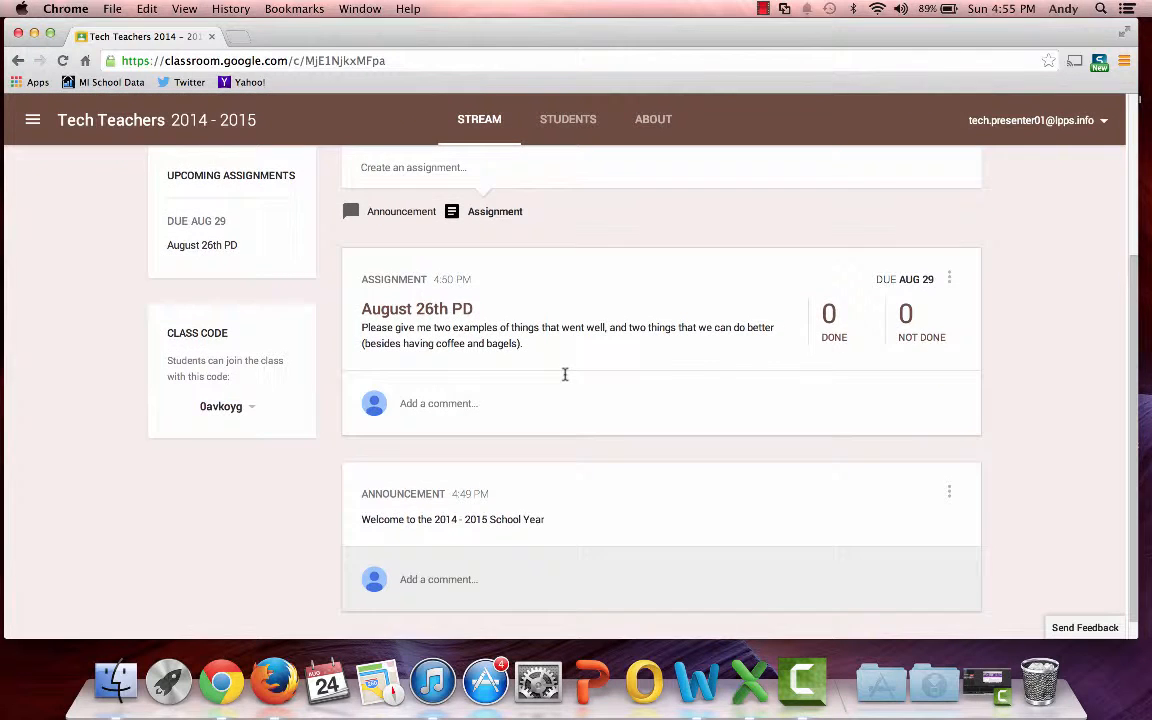
pyautogui.scroll(5, 565, 374)
pyautogui.scroll(1, 566, 376)
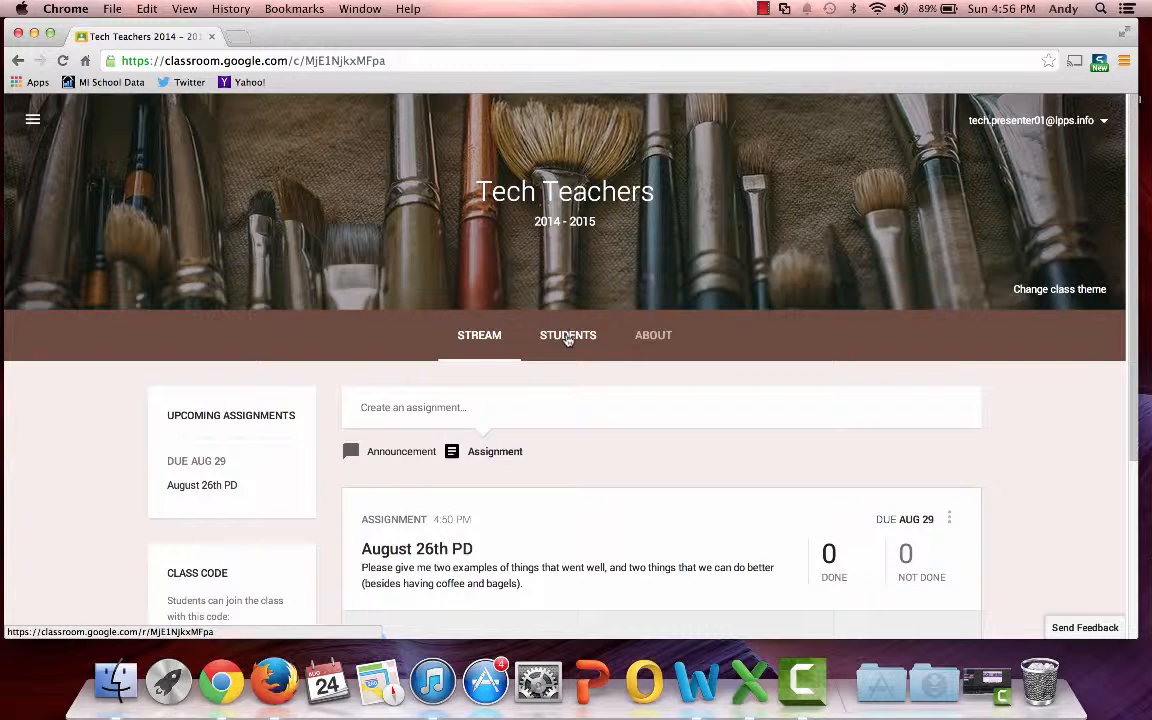
# Start another new assignment in the class stream and title it "Magic "e" Assignment"
pyautogui.click(498, 455)
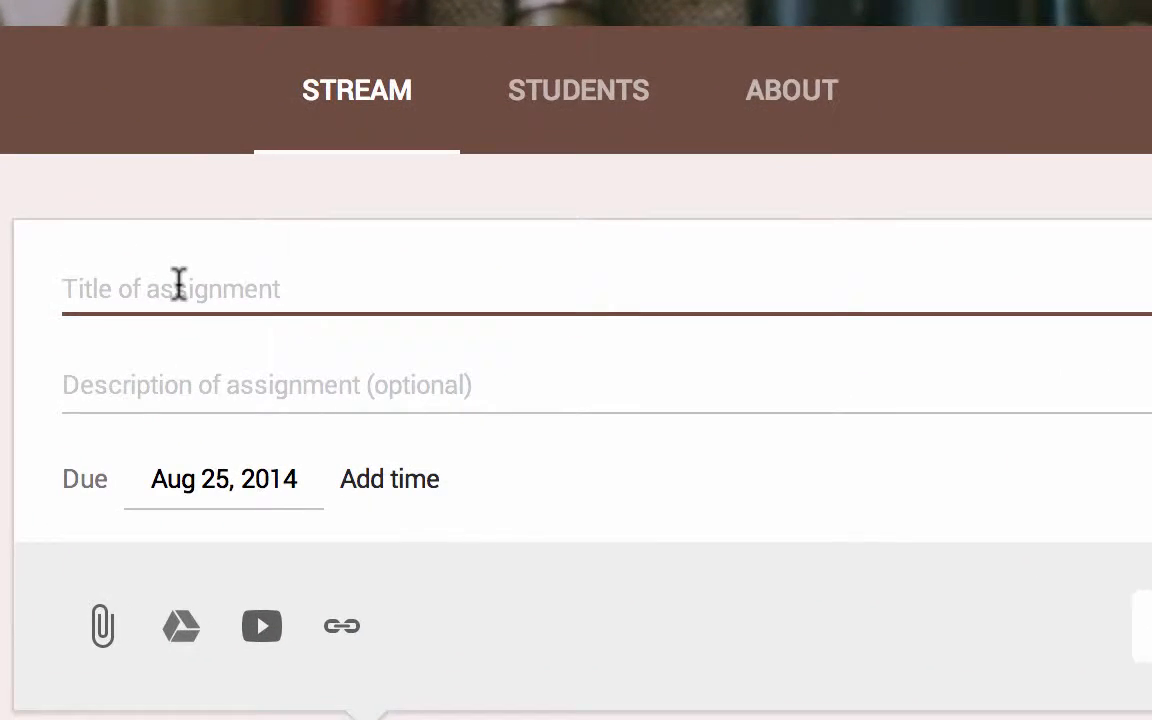
pyautogui.write('Magic "e"')
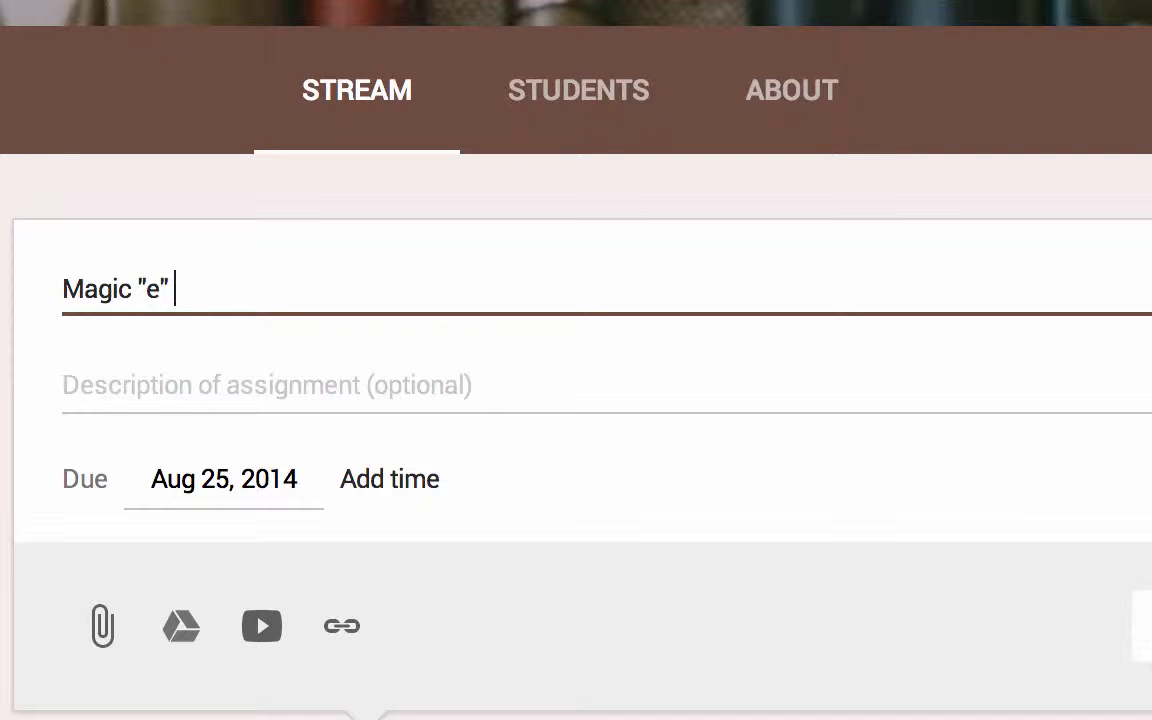
pyautogui.write(' Assignment')
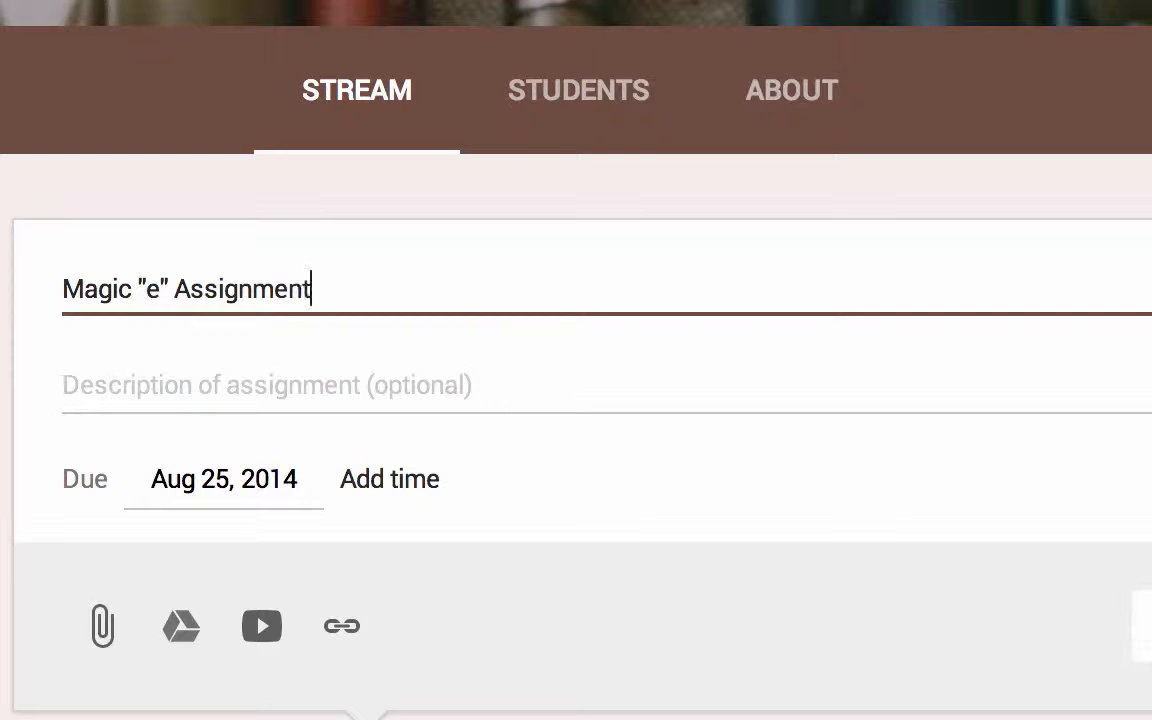
# Describe the assignment as "Please type 10 words that use the magic "e" and write 1 sentence using 1 of the words."
pyautogui.press('Tab')
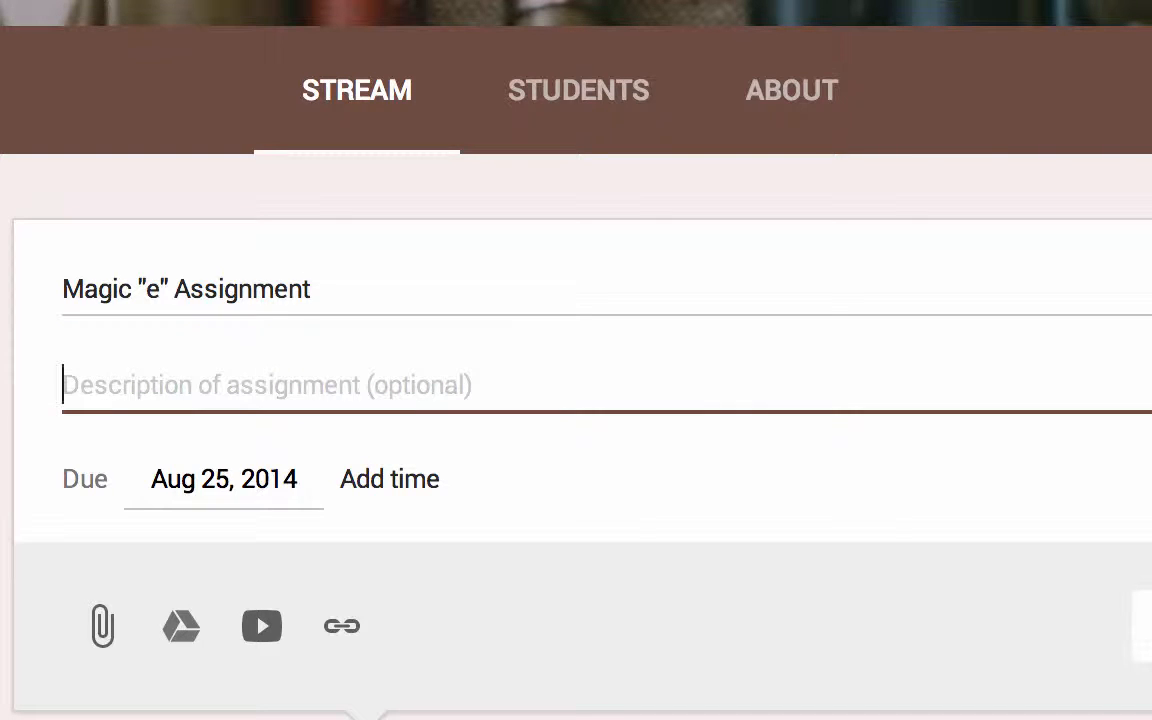
pyautogui.write('T')
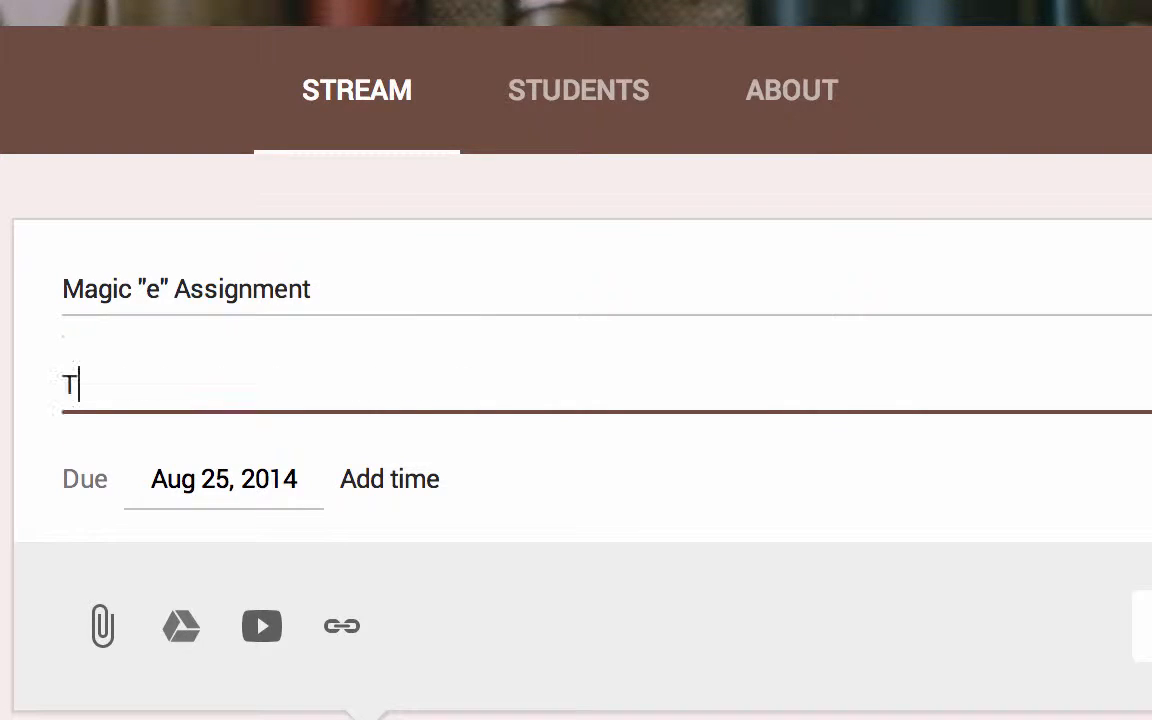
pyautogui.press('BackSpace')
pyautogui.write('Please t')
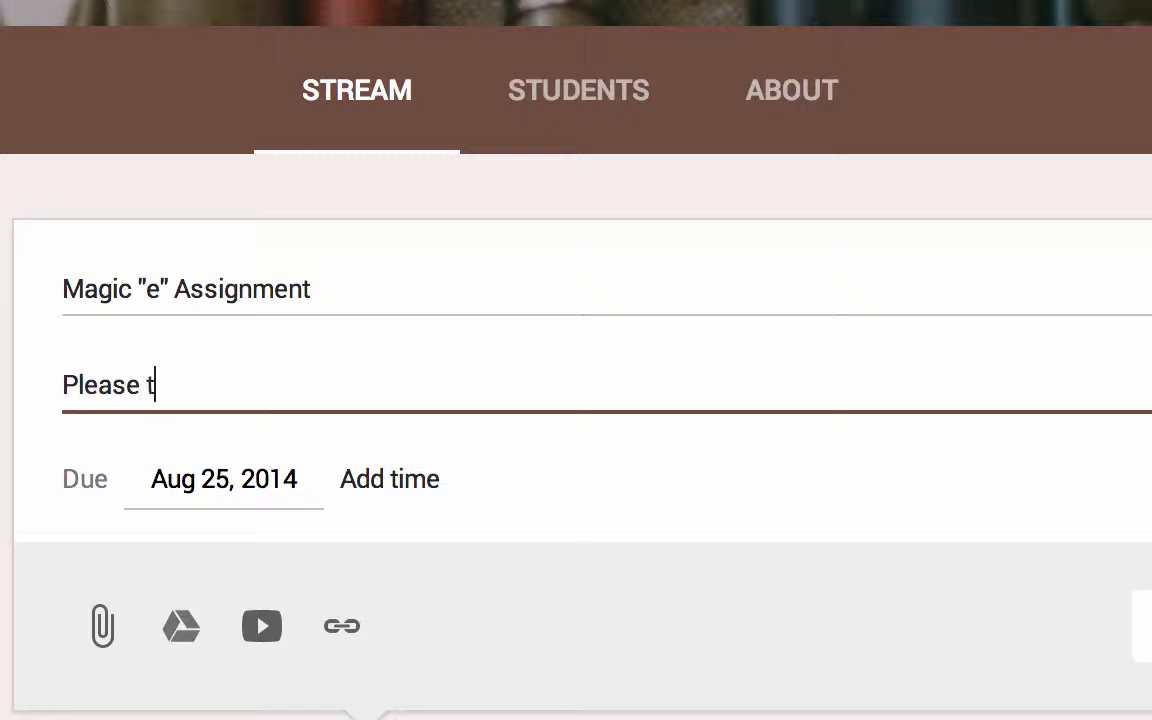
pyautogui.write('ype 10')
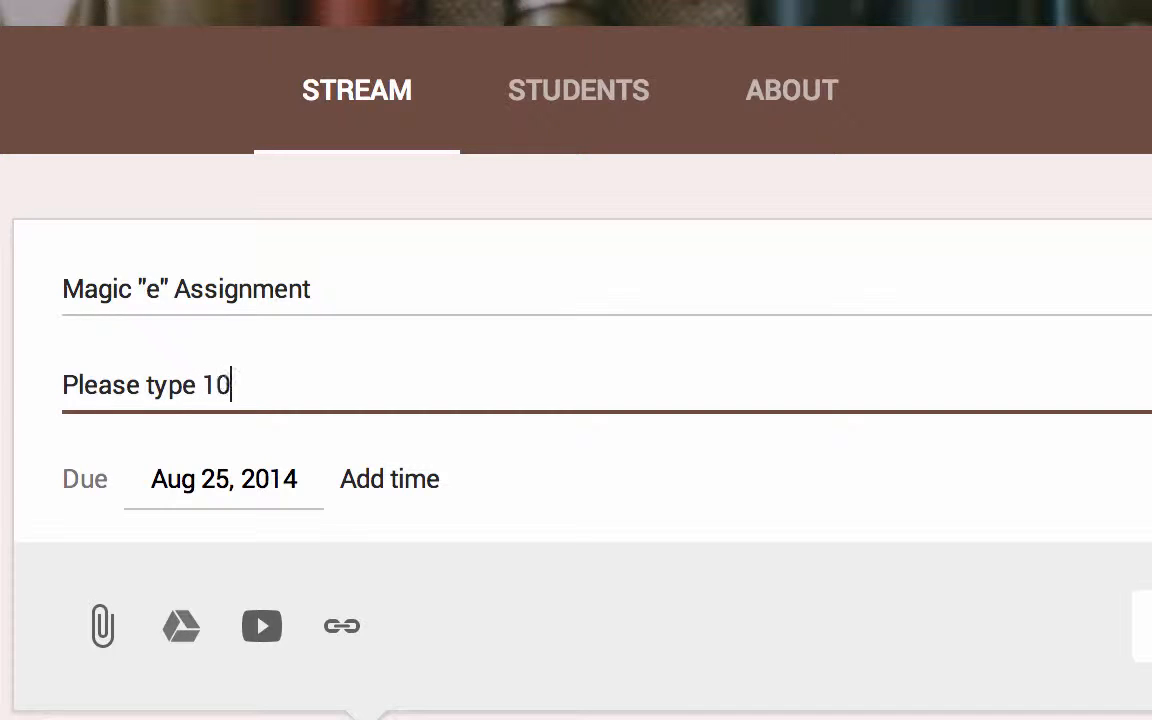
pyautogui.write(' words that use the ')
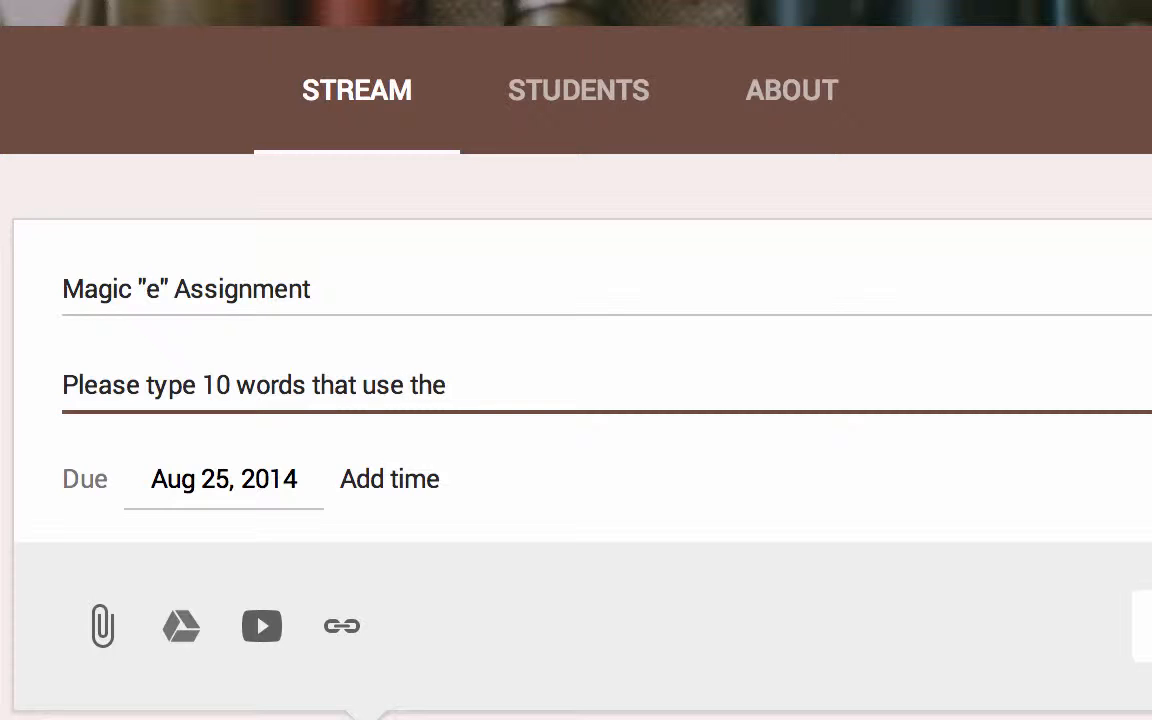
pyautogui.write('magic ')
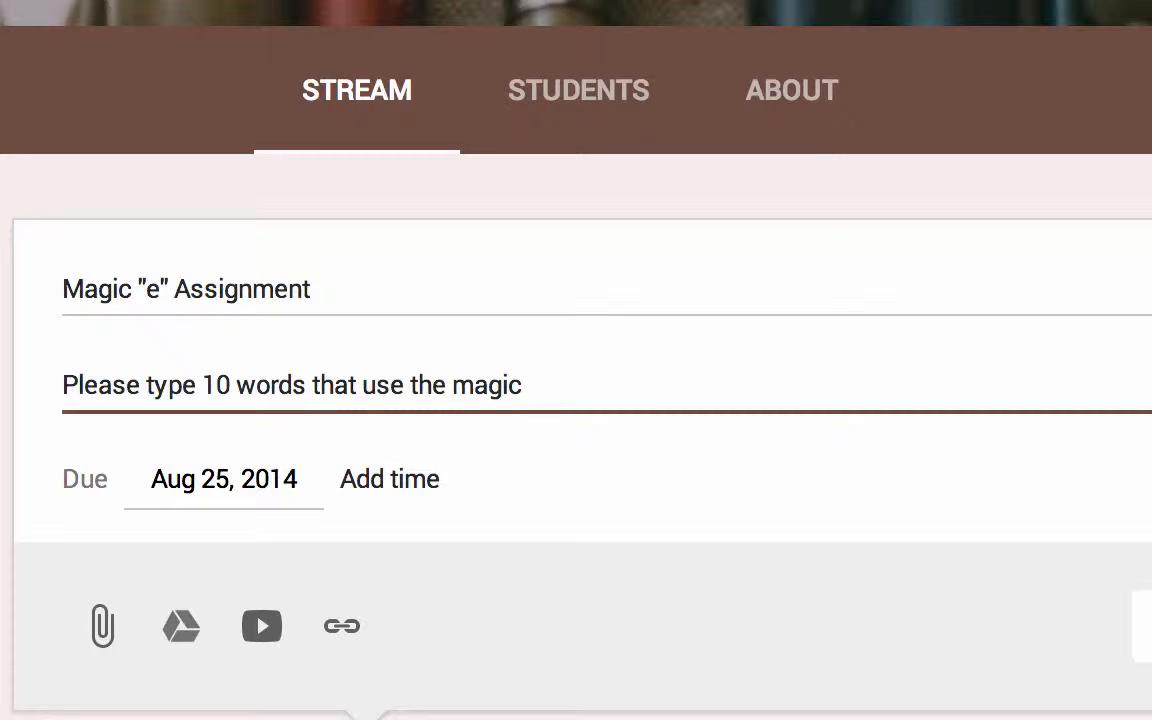
pyautogui.write('"e" and t')
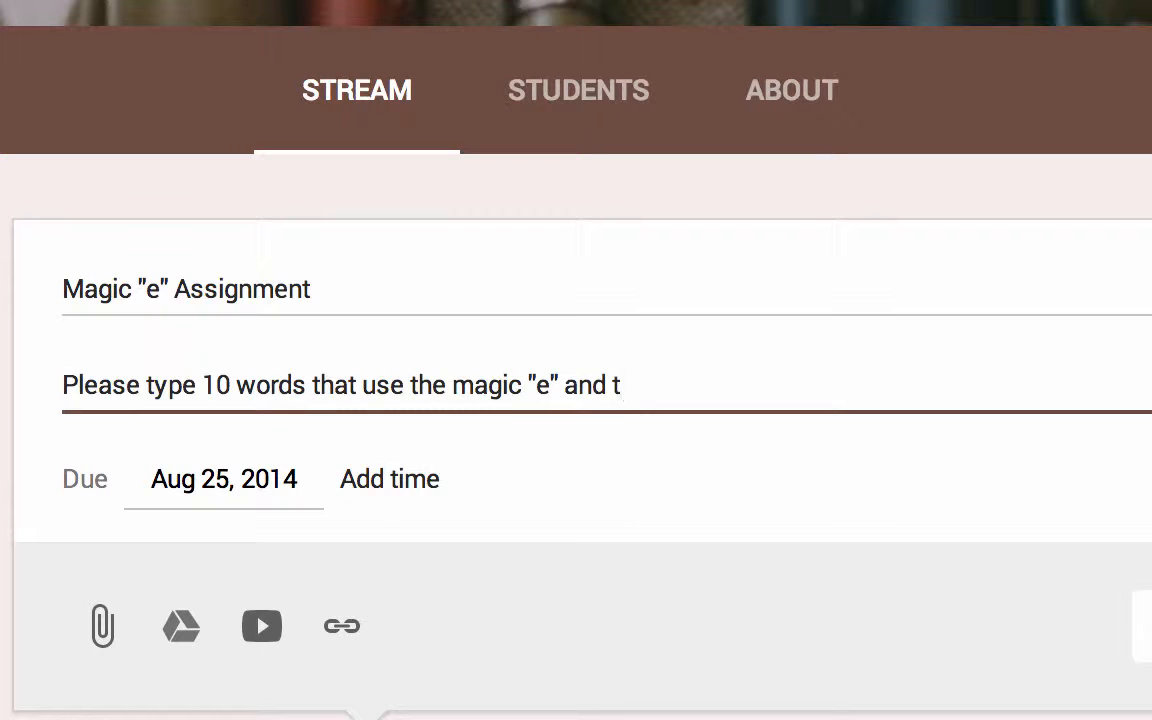
pyautogui.write('rite one')
pyautogui.press('BackSpace')
pyautogui.press('BackSpace')
pyautogui.press('BackSpace')
pyautogui.press('BackSpace')
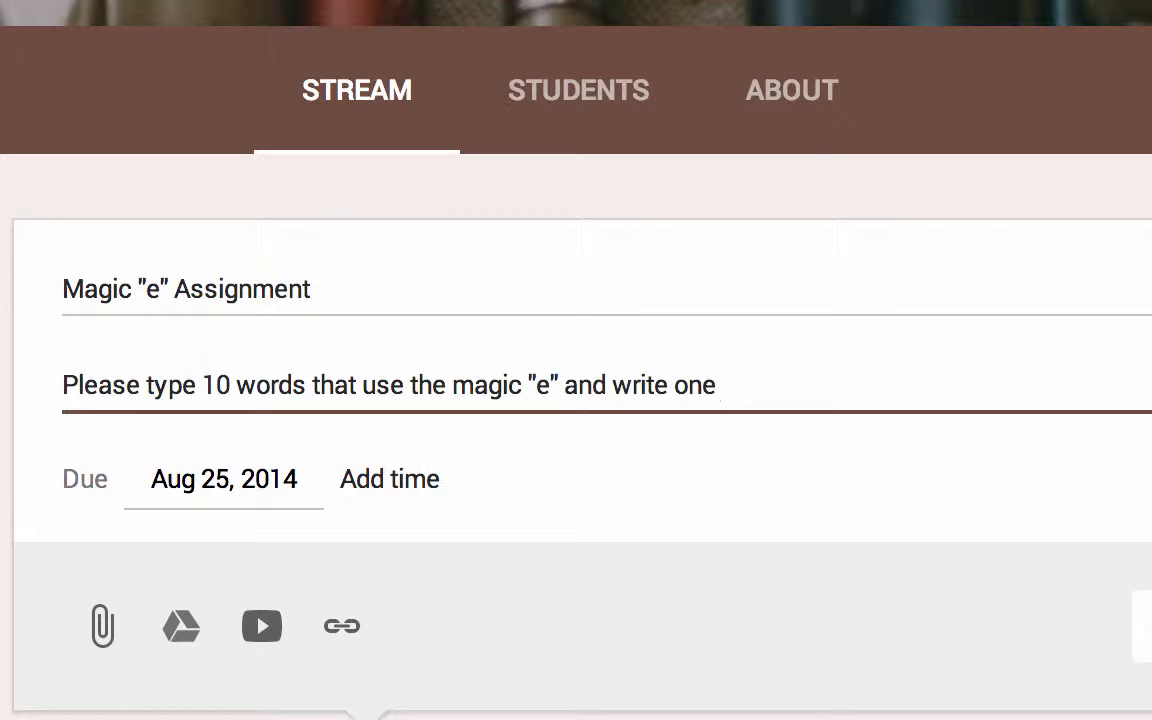
pyautogui.write('1 sentence using one t')
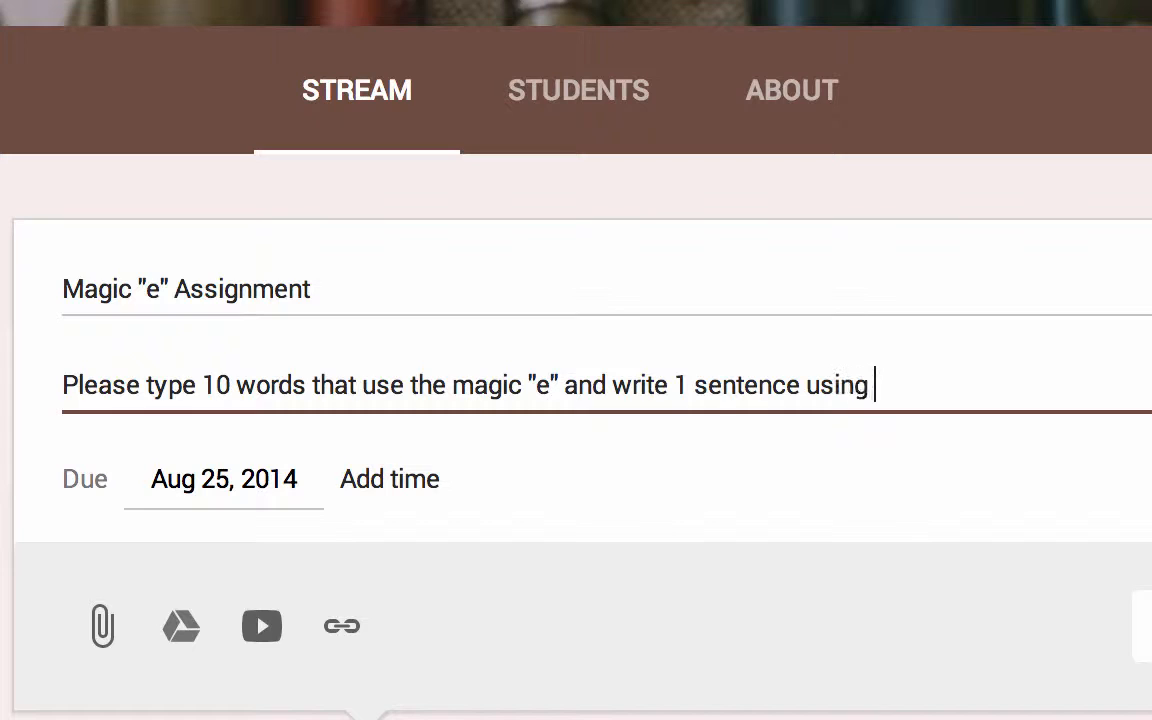
pyautogui.press('BackSpace')
pyautogui.press('BackSpace')
pyautogui.press('BackSpace')
pyautogui.press('BackSpace')
pyautogui.press('BackSpace')
pyautogui.write('1 of the words.')
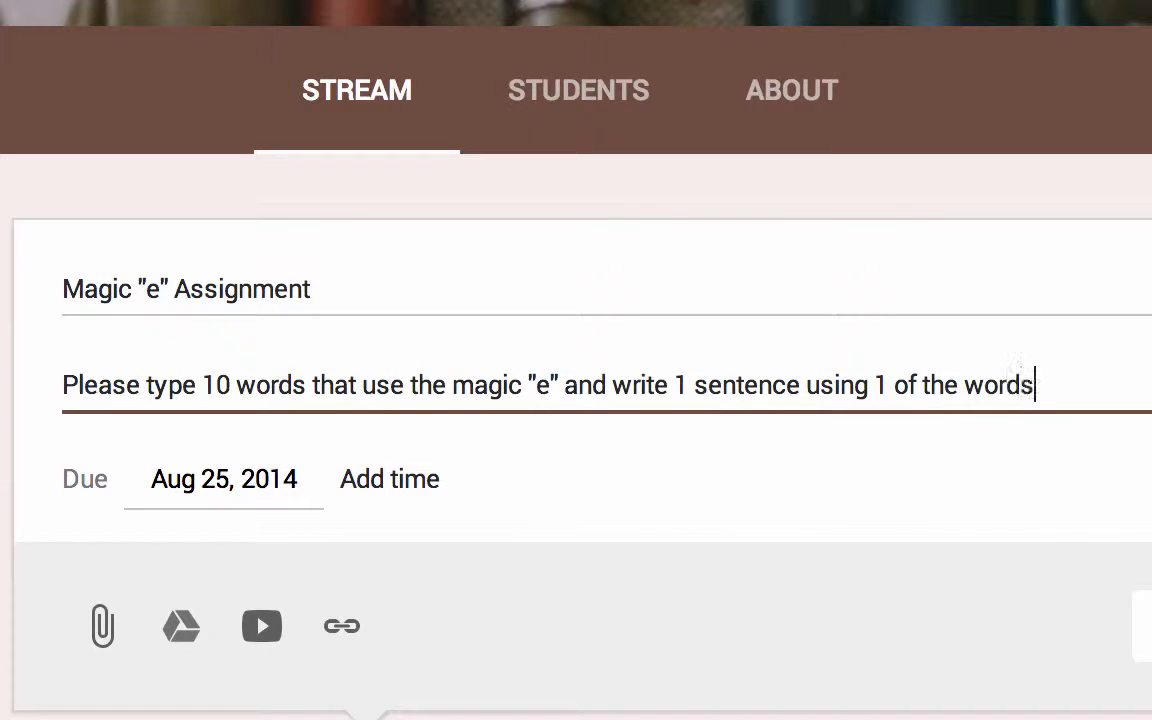
# Set the Magic "e" assignment's due date to Aug 29, 2014 and assign it to the class
pyautogui.click(248, 478)
pyautogui.click(474, 718)
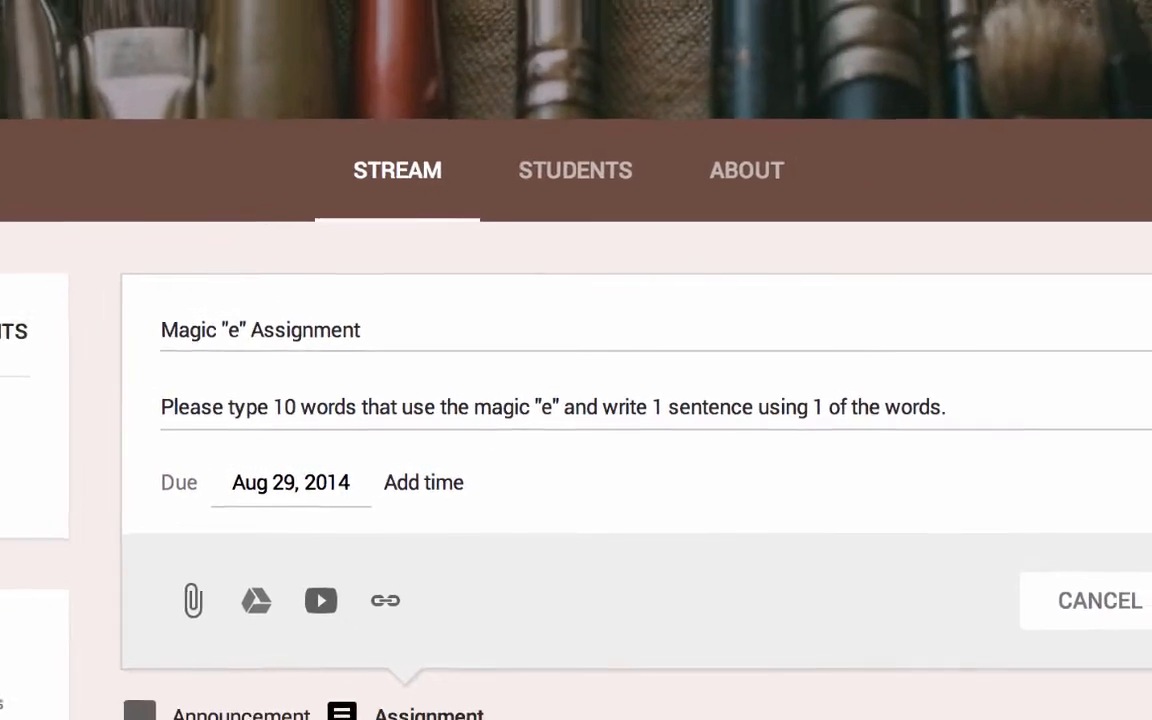
pyautogui.click(1147, 590)
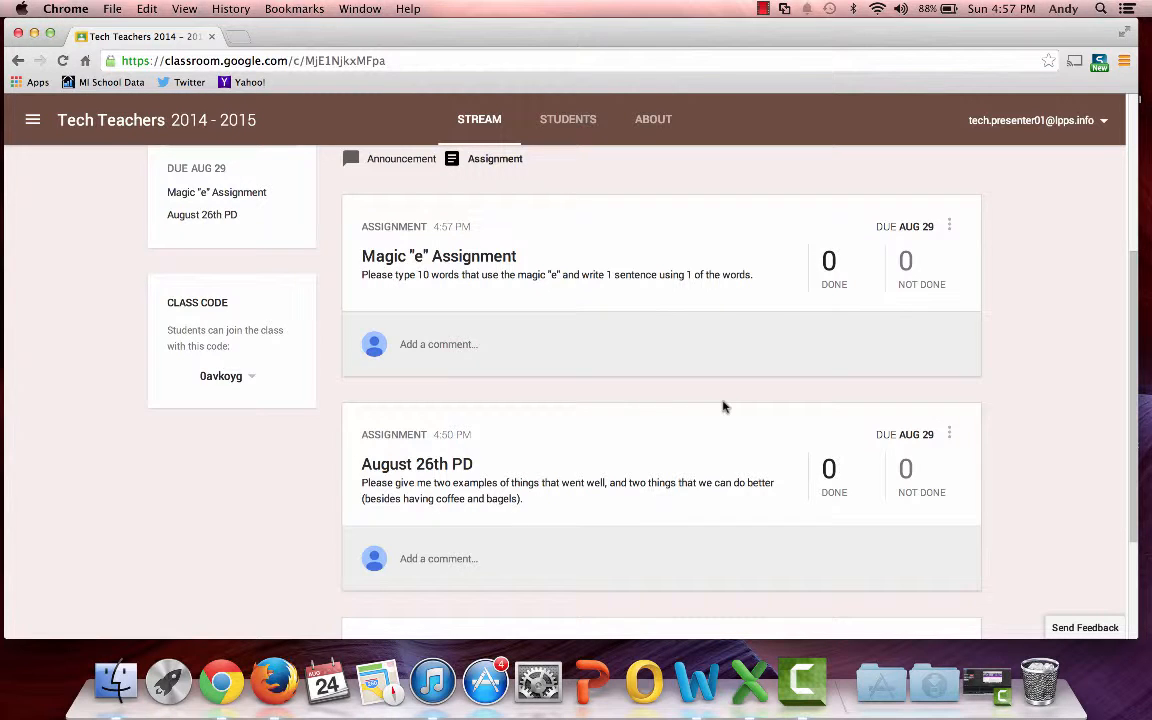
pyautogui.scroll(5, 707, 393)
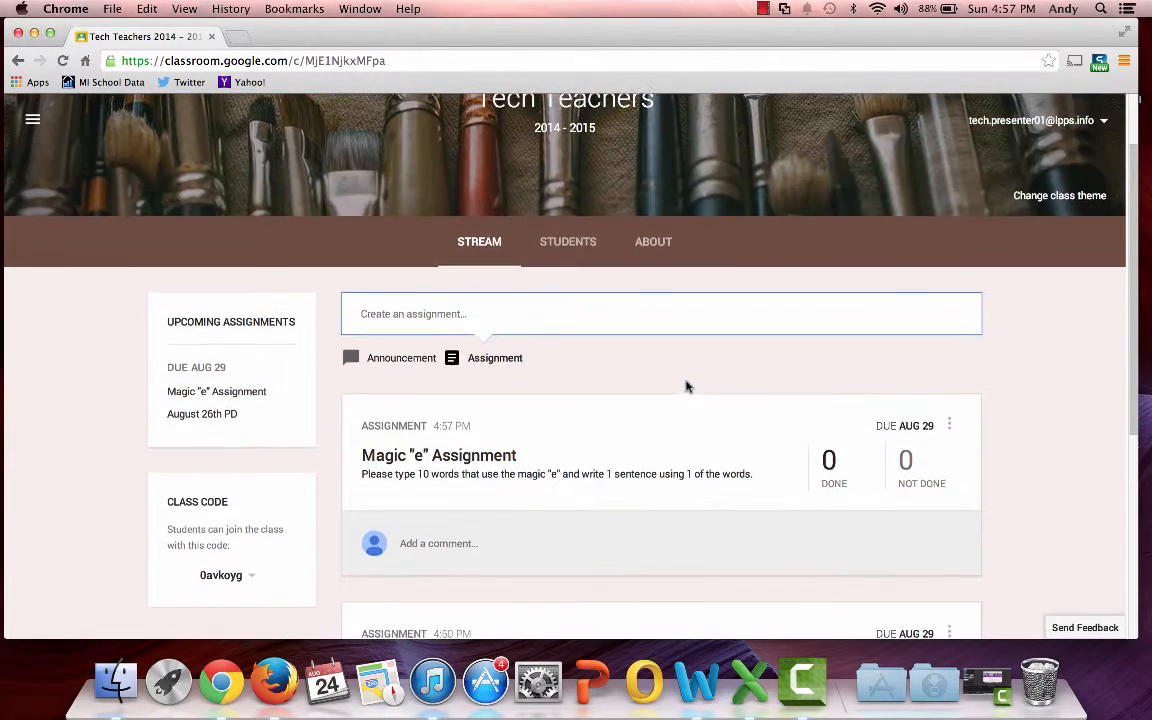